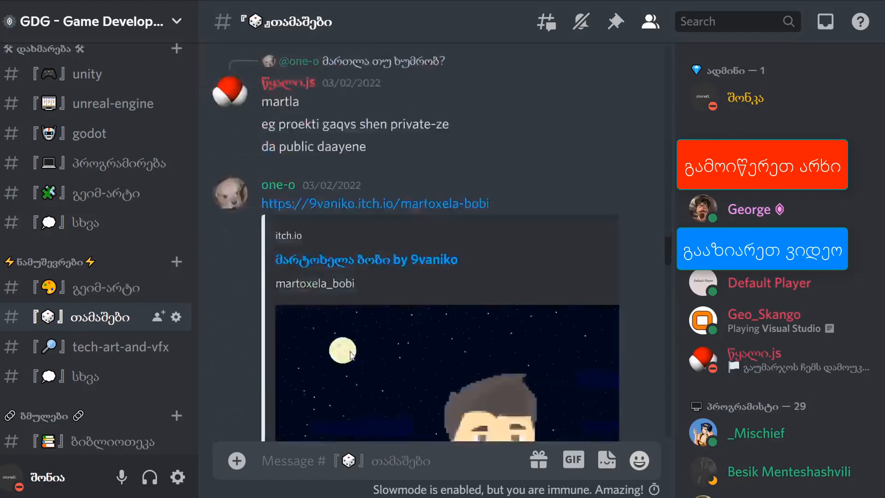
Step: Look through the posts in the Discord games channel and the uploaded videos on the YouTube channel
scroll(442, 339, "down", 8)
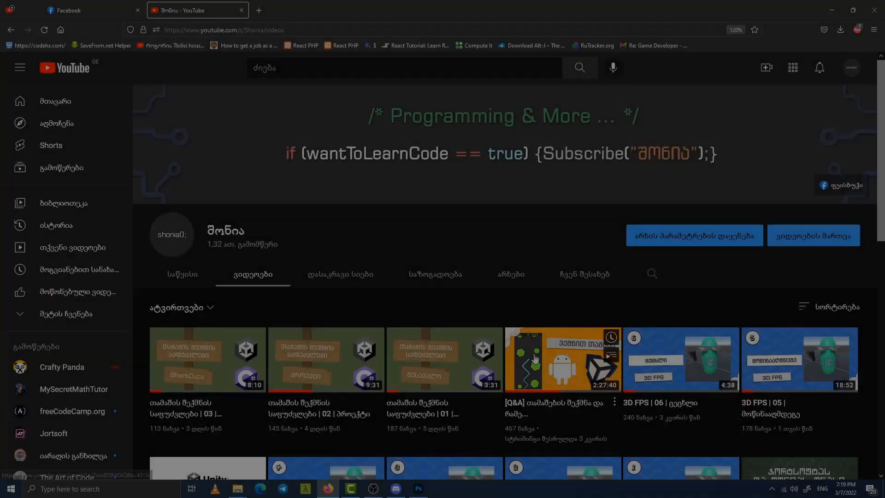
scroll(534, 358, "down", 6)
scroll(535, 359, "down", 4)
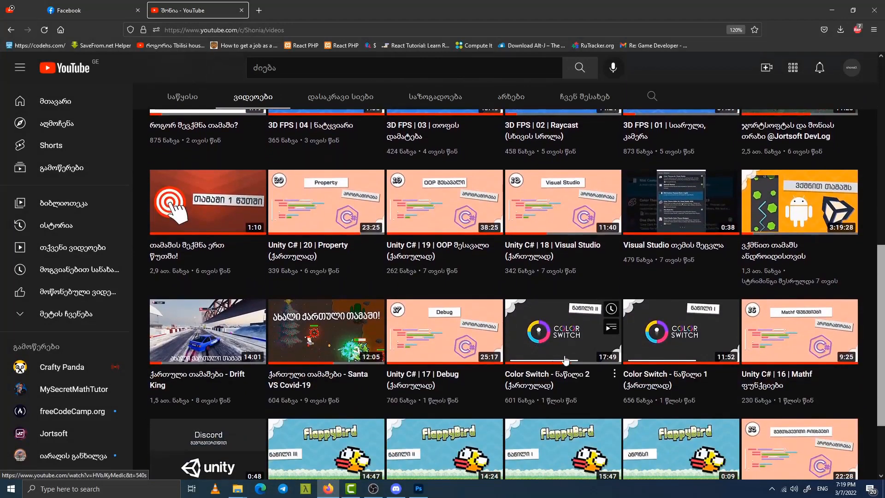
scroll(569, 359, "down", 9)
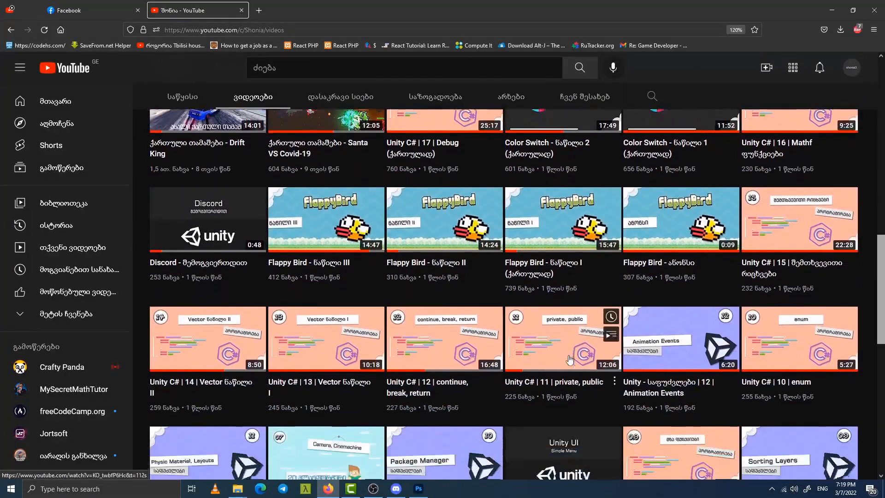
scroll(569, 359, "down", 6)
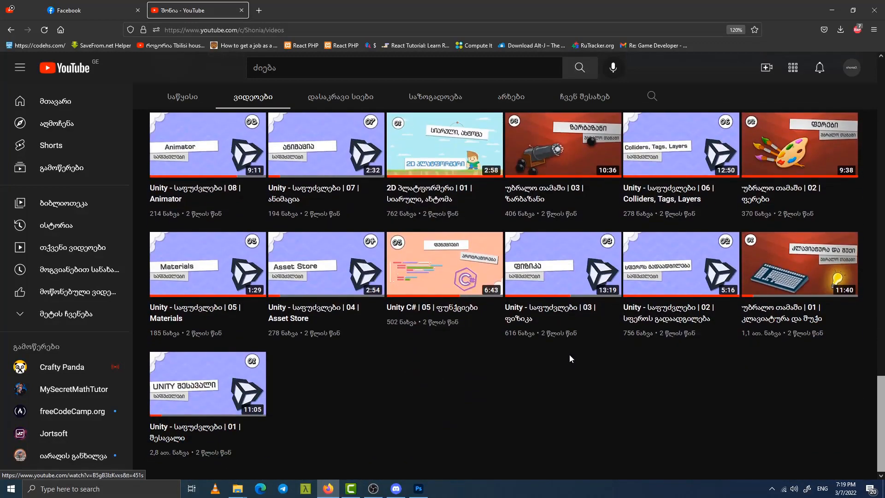
scroll(565, 357, "up", 2)
scroll(560, 365, "up", 16)
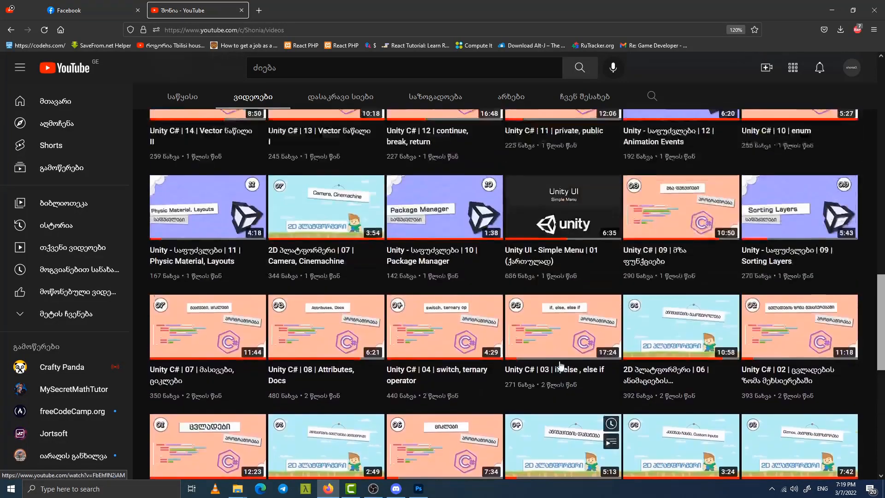
scroll(559, 365, "up", 4)
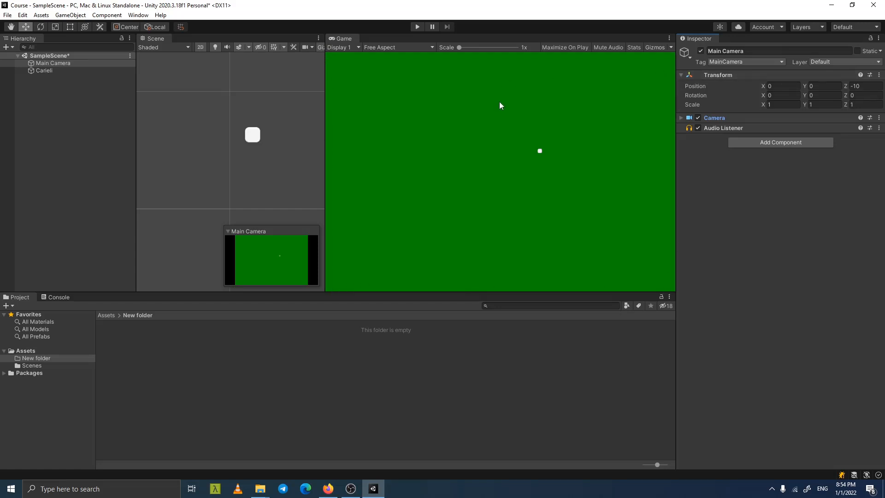
Step: Run the scene in Play mode, look at the camera and the white square in the Scene view, and stop it
left_click(417, 27)
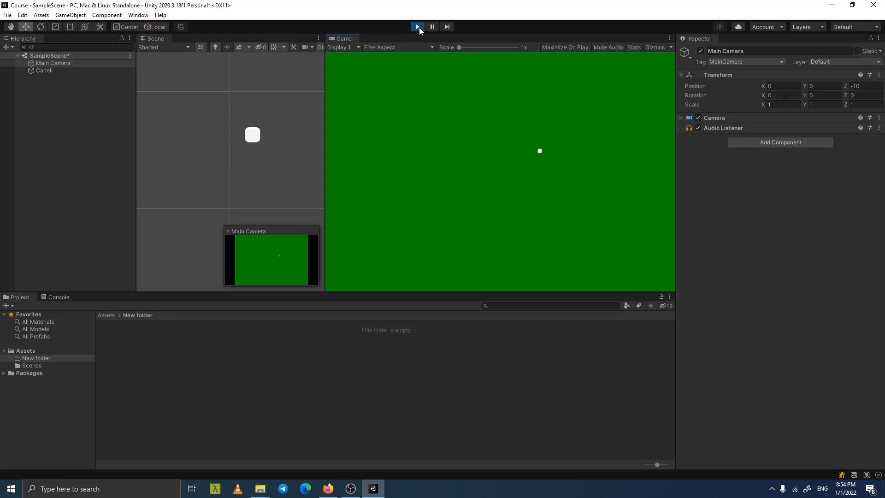
scroll(258, 169, "down", 2)
middle_click_drag(248, 172, 303, 132)
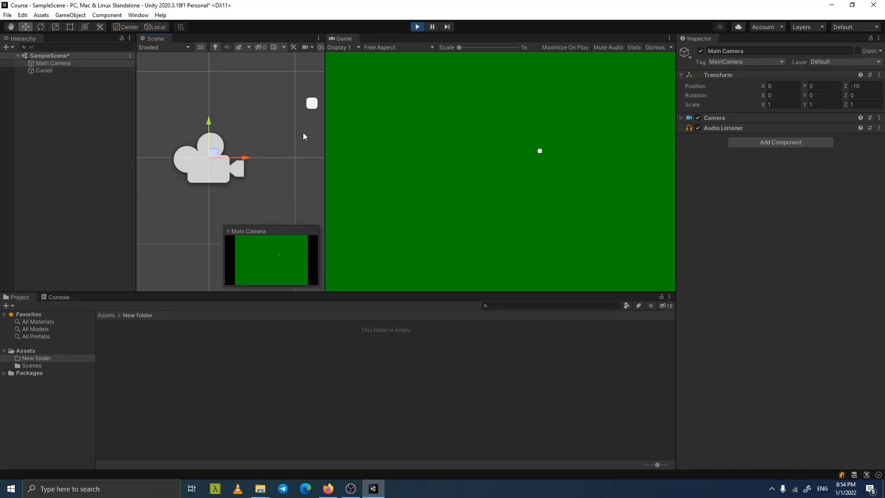
scroll(300, 131, "down", 2)
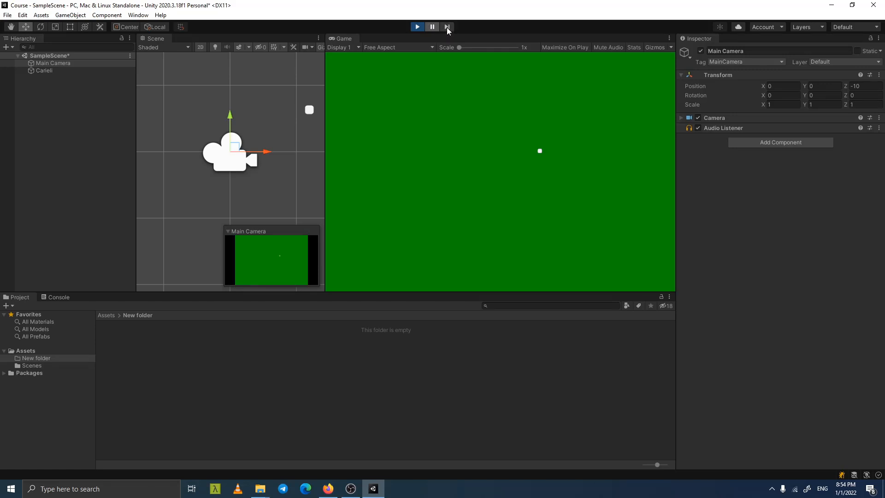
left_click(417, 28)
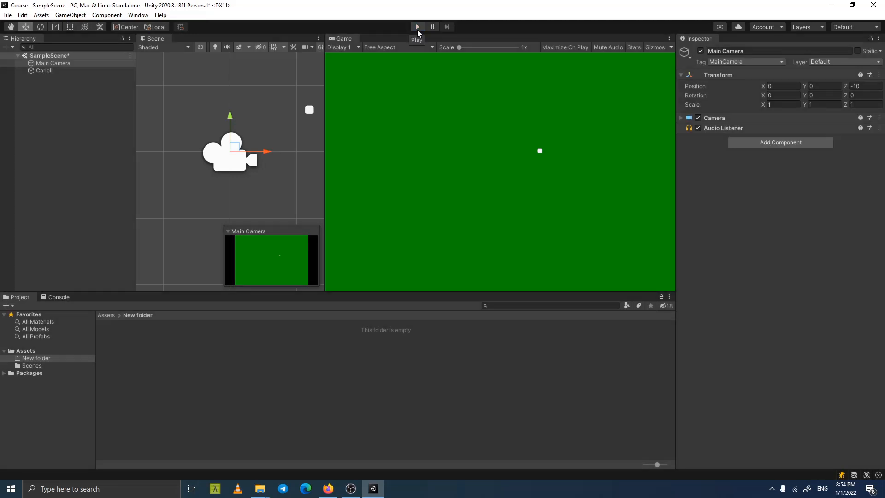
Step: Rename the Carieli object to "Fizikuri Obiekti"
scroll(299, 113, "down", 1)
middle_click_drag(284, 121, 233, 136)
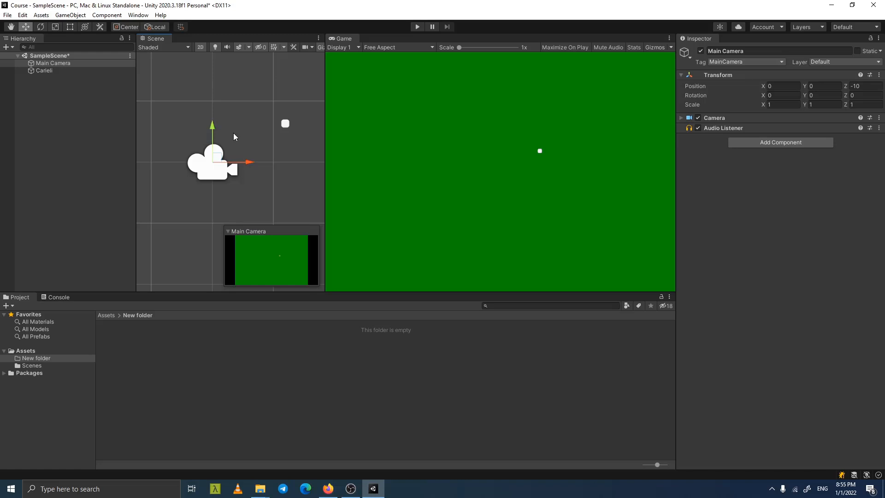
left_click(60, 64)
left_click(58, 69)
left_click(57, 63)
left_click(56, 69)
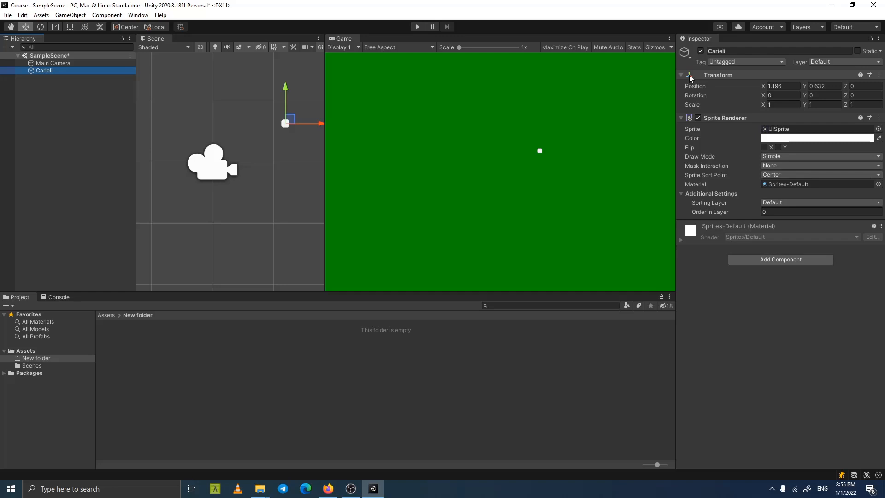
left_click(740, 52)
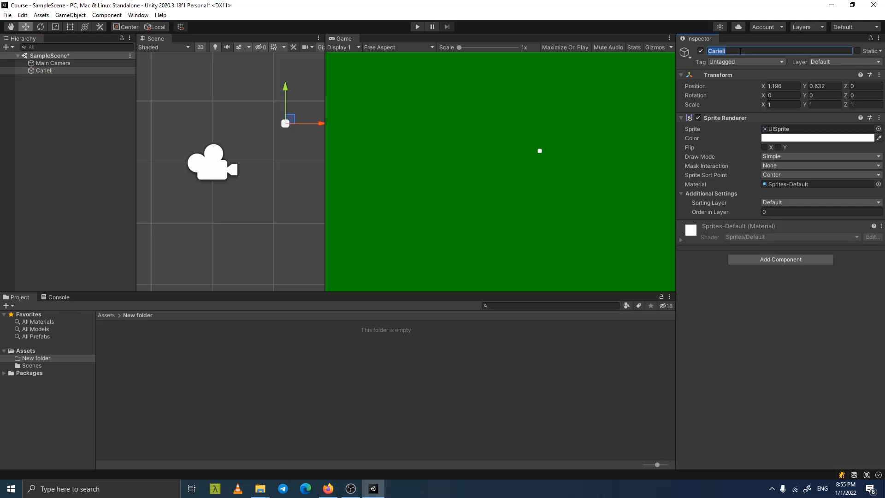
type("Fizikuri Obiekti")
key("Return")
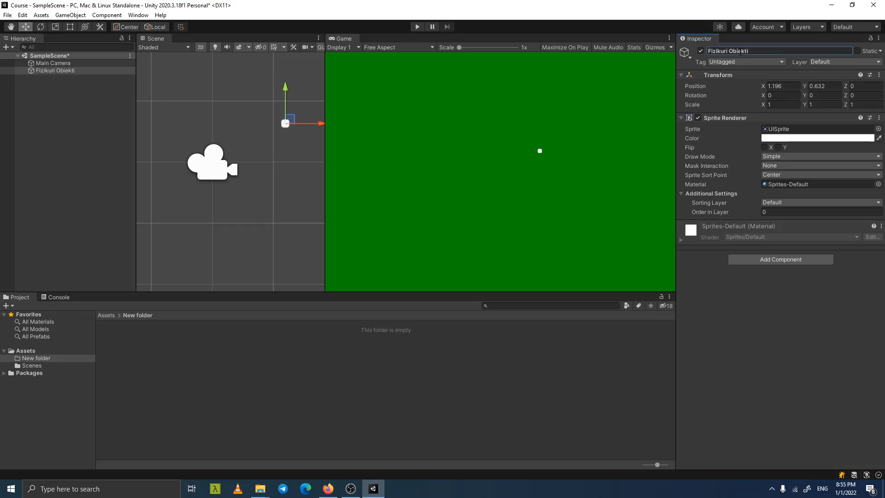
Step: Reset the Transform of Fizikuri Obiekti so it sits at the origin
right_click(691, 75)
left_click(704, 82)
scroll(256, 184, "up", 2)
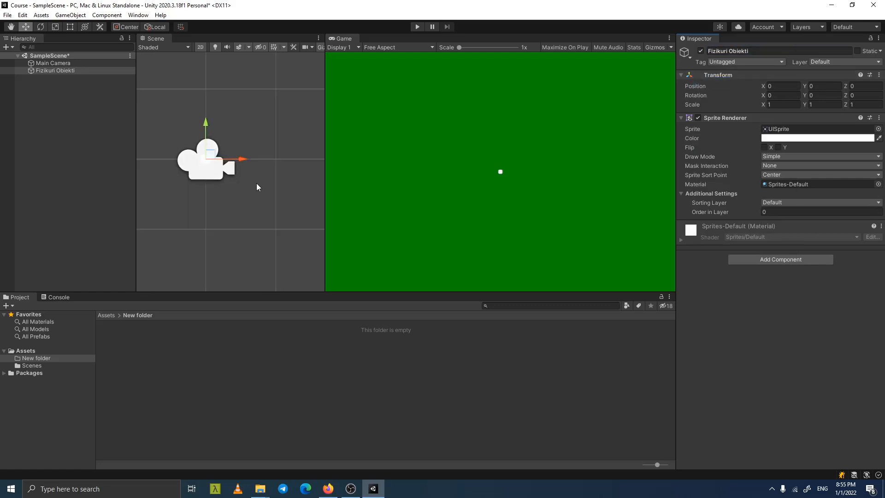
middle_click_drag(256, 184, 288, 154)
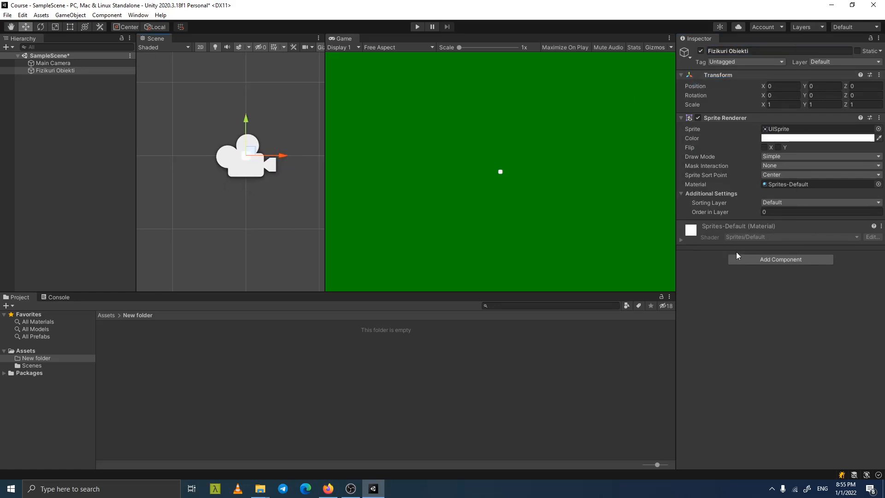
Step: Add a Rigidbody 2D component to Fizikuri Obiekti and test-run the scene
left_click(773, 259)
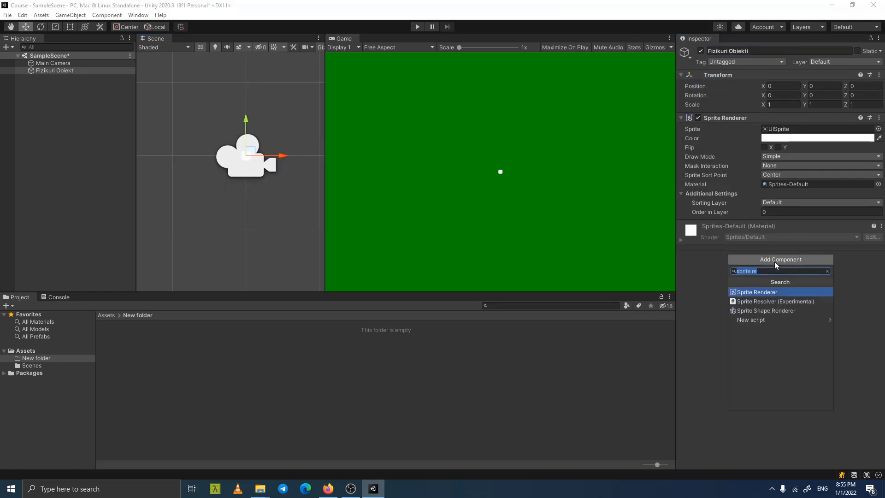
type("rigi")
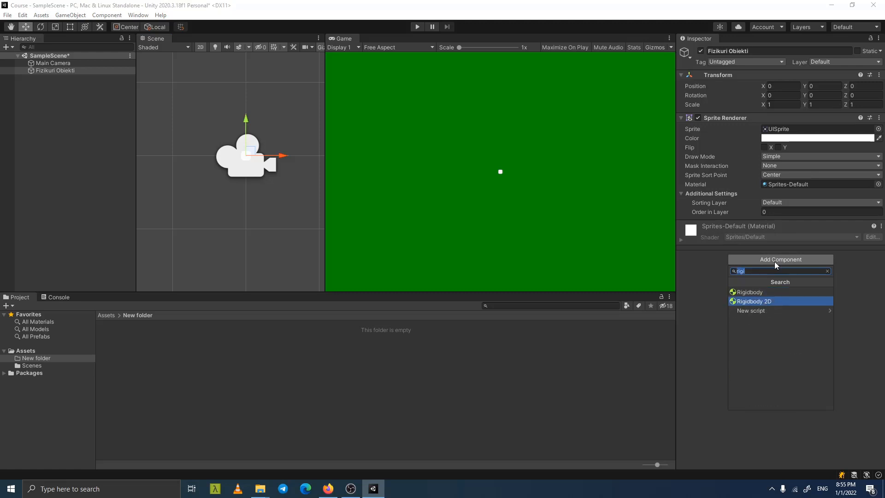
key("Return")
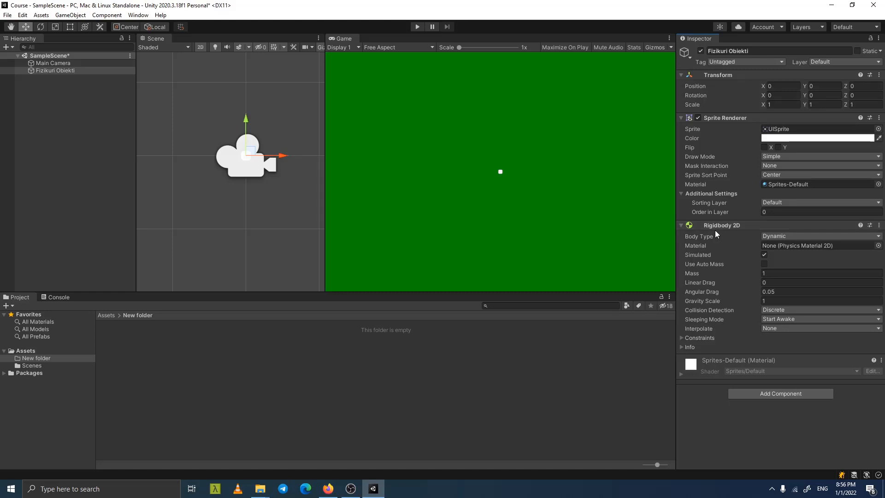
left_click(417, 26)
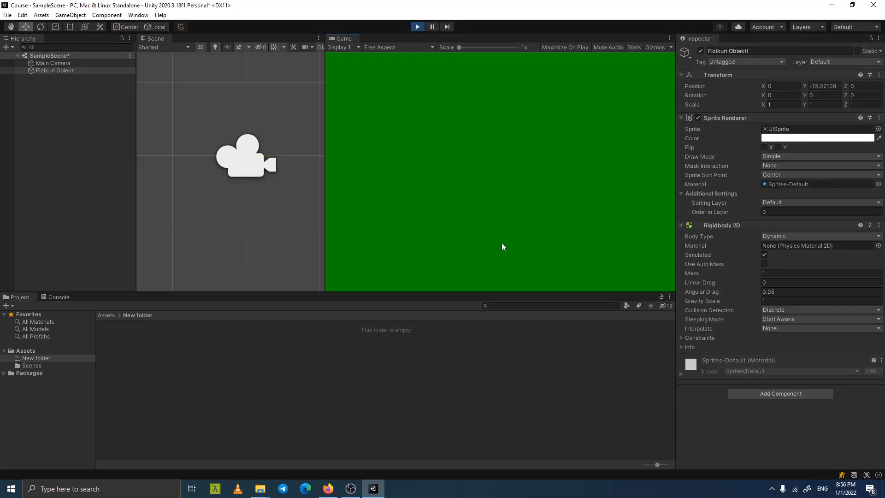
left_click(417, 27)
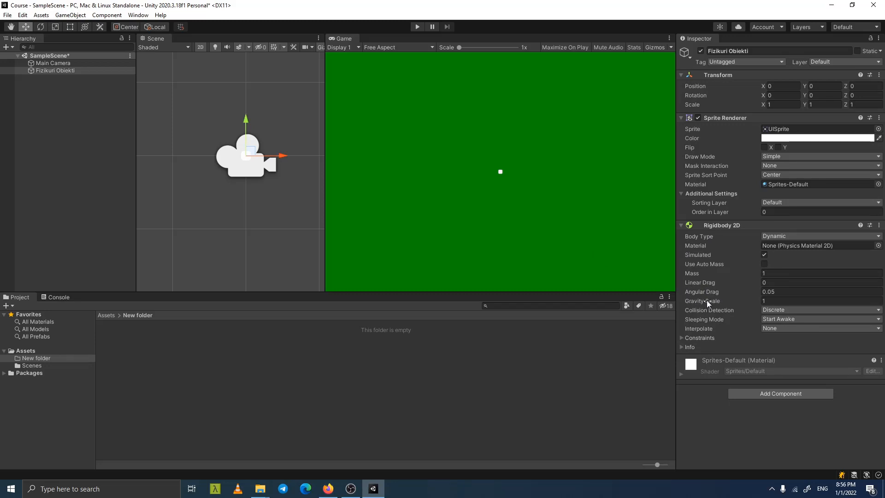
Step: Examine the Rigidbody 2D's gravity scale and the global Y gravity in the Physics 2D project settings
left_click(787, 302)
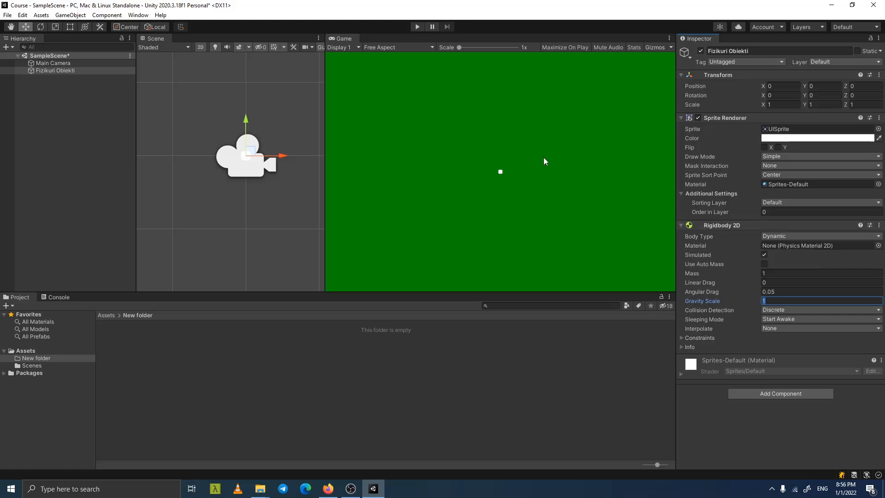
left_click(418, 30)
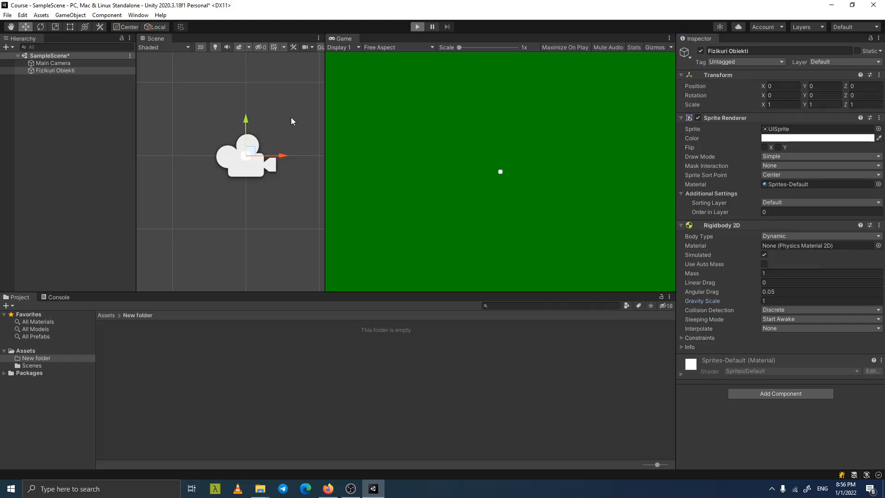
left_click(7, 16)
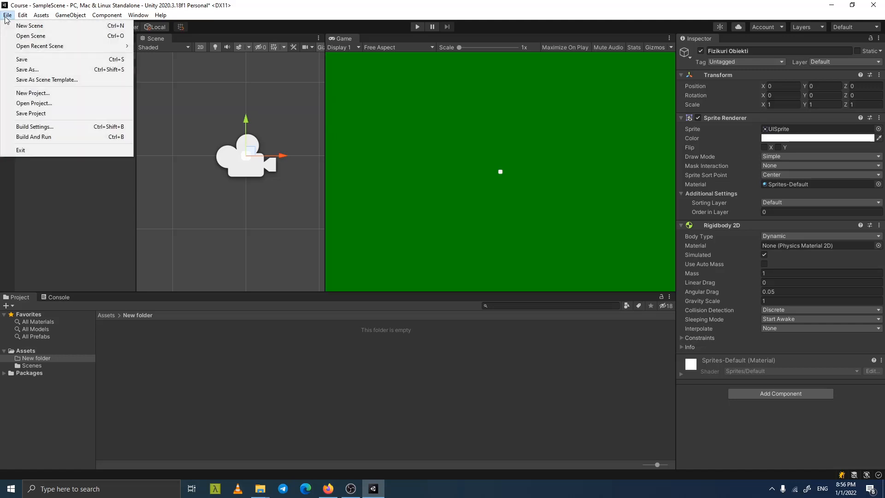
mouse_move(21, 16)
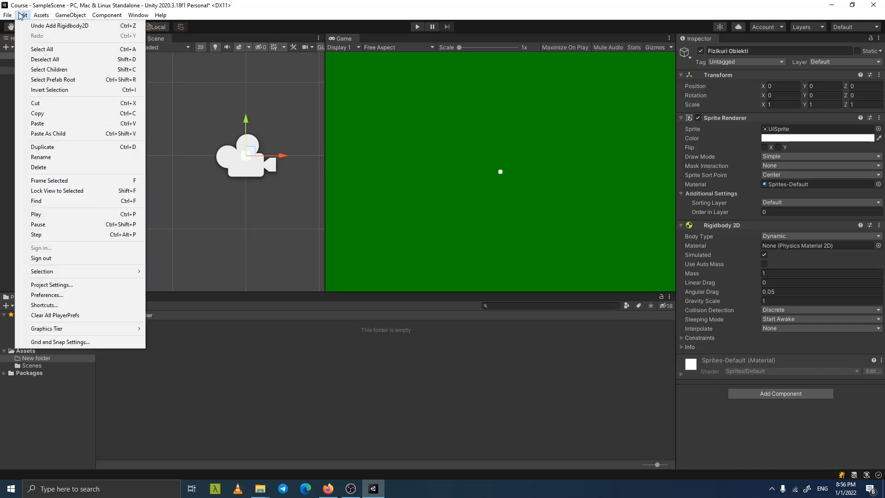
left_click(74, 285)
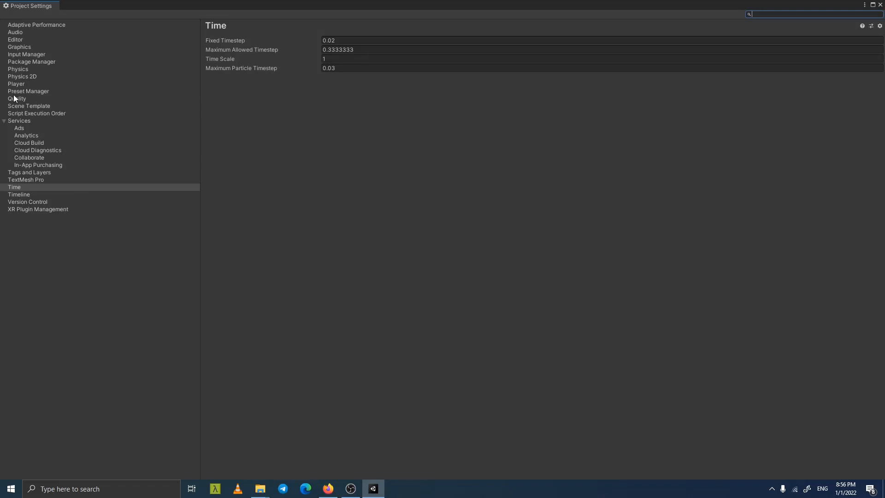
left_click(23, 76)
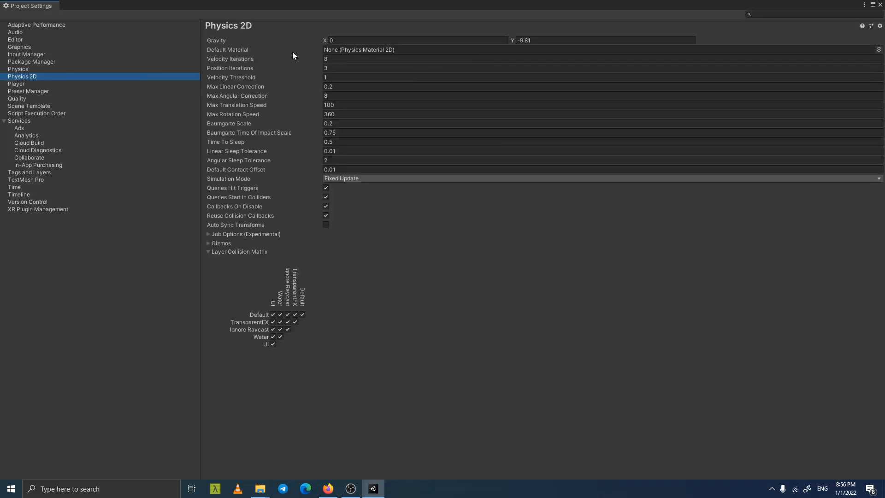
left_click(513, 40)
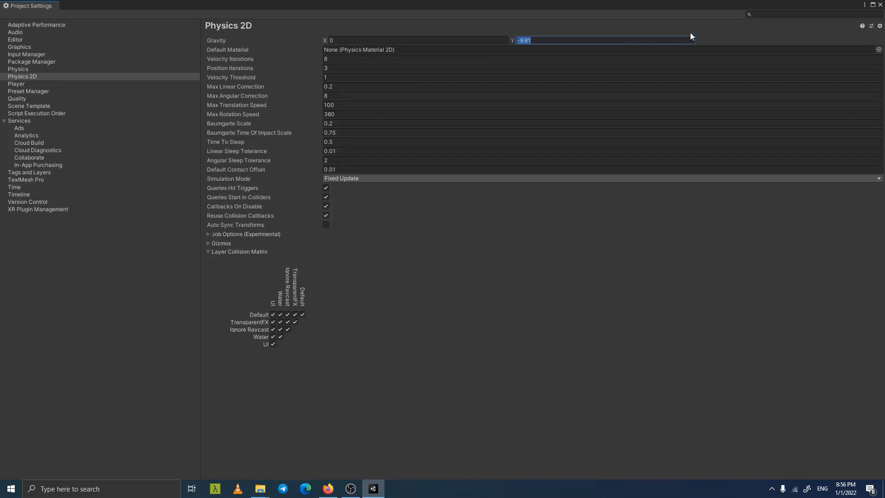
left_click(880, 5)
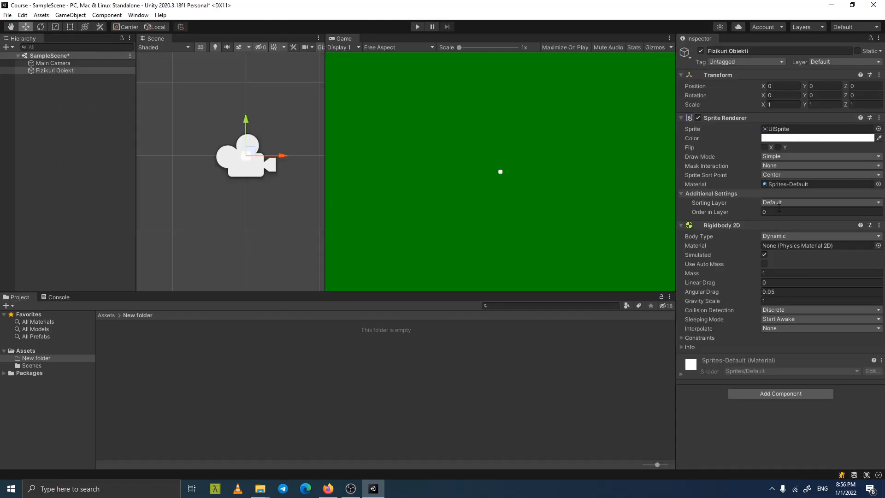
Step: Set the Rigidbody 2D's gravity scale to 2 and test-run the scene
left_click(764, 300)
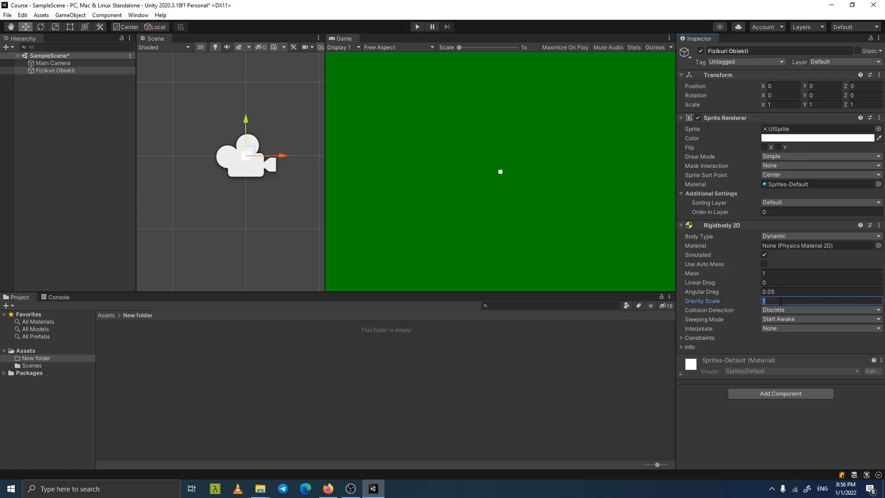
type("2")
left_click(424, 30)
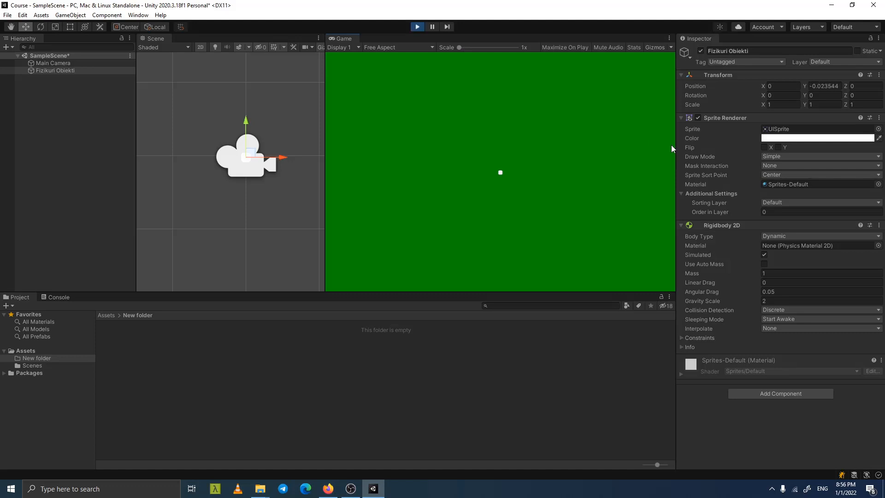
left_click(418, 28)
Step: Set the Rigidbody 2D's gravity scale to -1 and test-run the scene
left_click(809, 301)
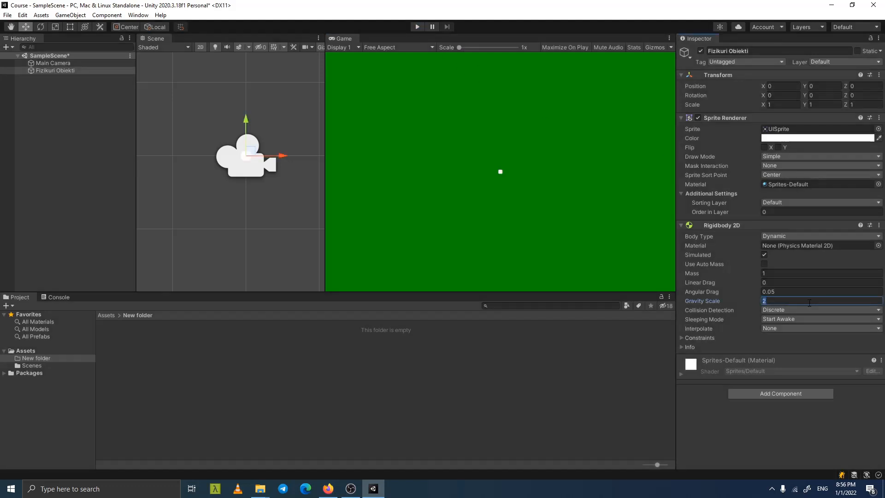
type("-1")
left_click(417, 28)
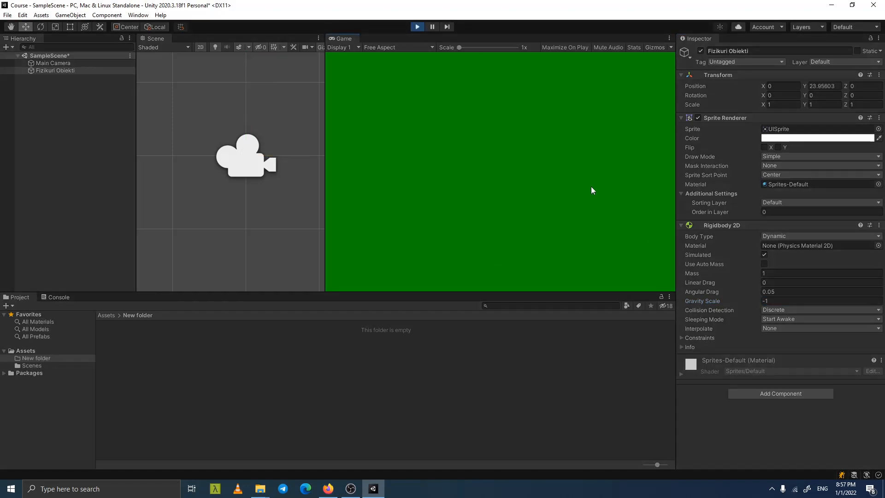
left_click(418, 27)
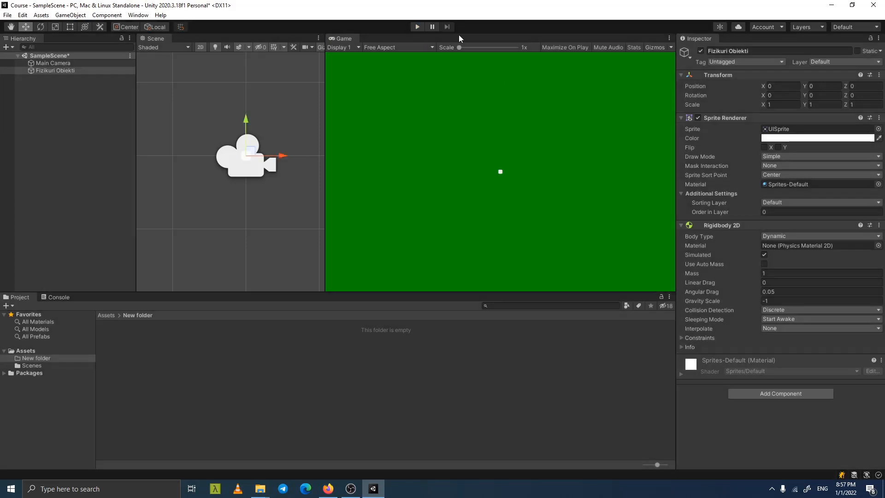
Step: Open the project settings and dock the window as a tab beside the Inspector
left_click(23, 15)
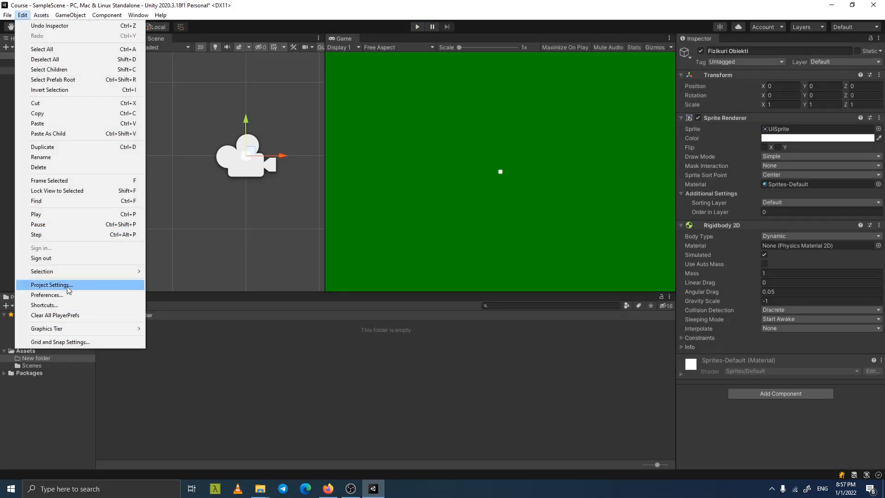
left_click(51, 285)
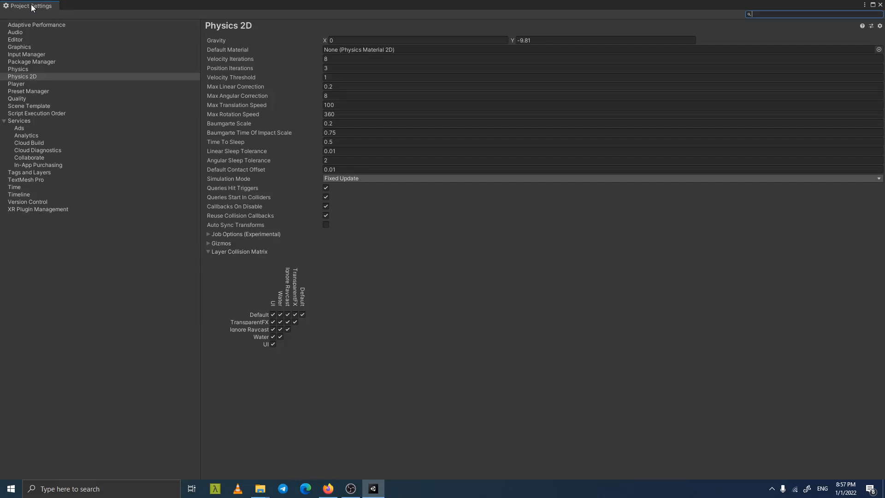
left_click_drag(19, 7, 497, 211)
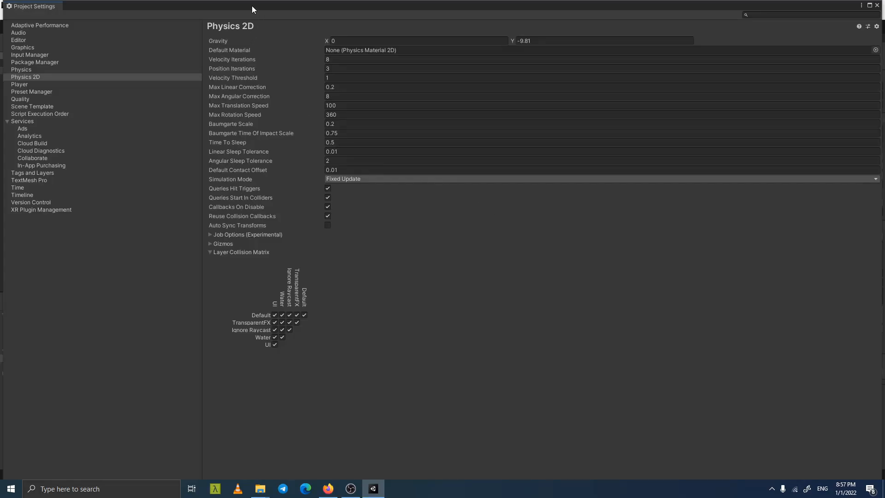
left_click_drag(252, 5, 497, 203)
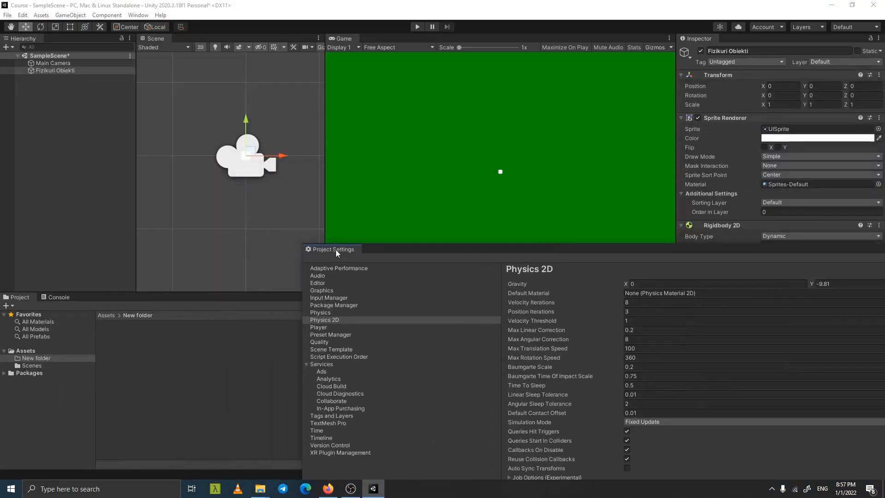
left_click_drag(332, 250, 739, 37)
left_click(700, 39)
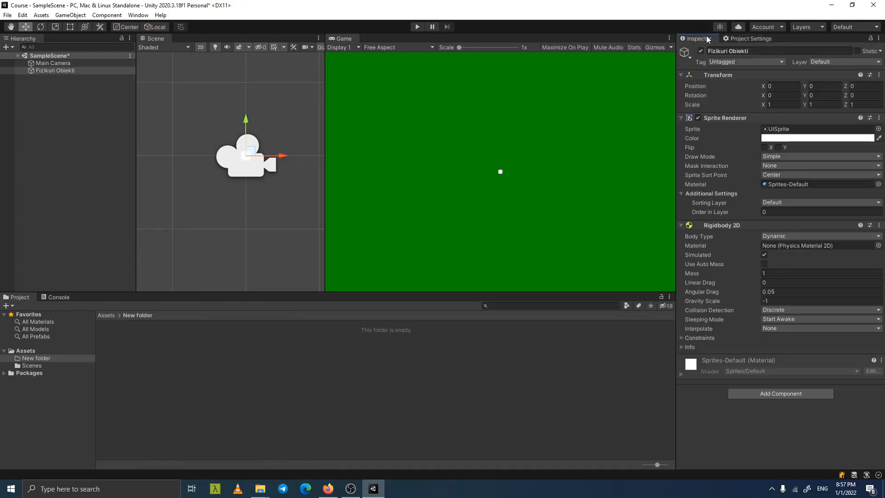
left_click(739, 38)
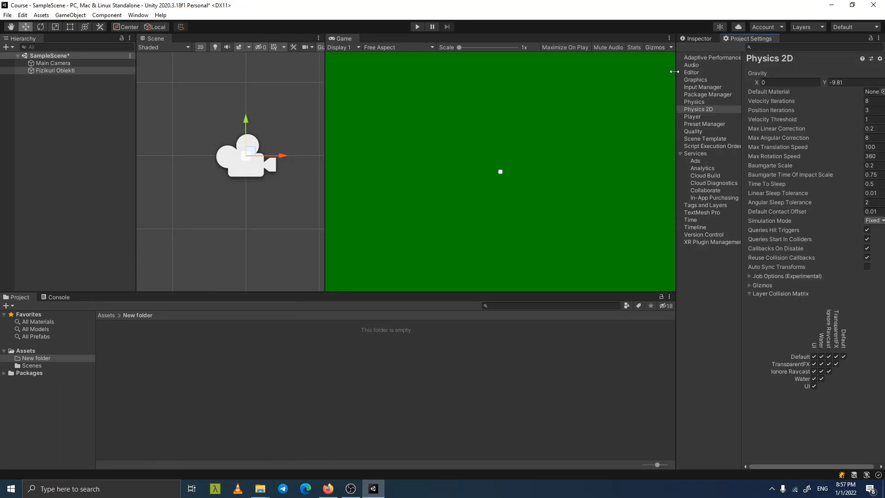
Step: Widen the docked Project Settings panel so the Physics 2D gravity fields have enough room
left_click_drag(674, 71, 637, 72)
left_click(23, 15)
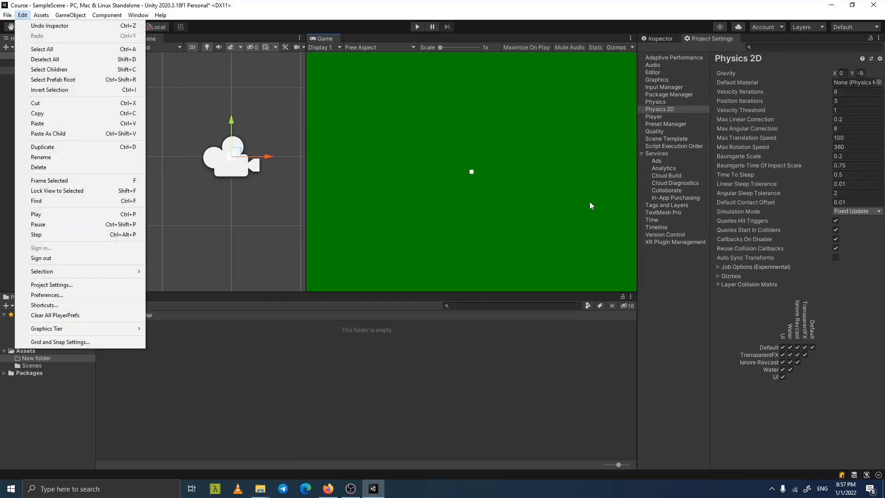
left_click(666, 275)
left_click_drag(638, 185, 543, 186)
Step: Set the global 2D gravity to X -9.81 and Y 0, and test-run the scene
left_click(770, 74)
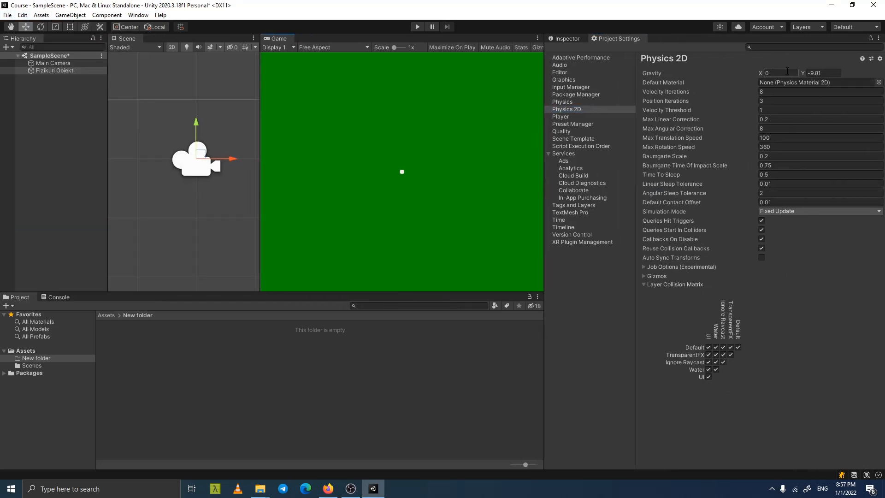
left_click(811, 73)
left_click(832, 72)
key("ctrl+c")
left_click(776, 73)
key("ctrl+v")
left_click(840, 72)
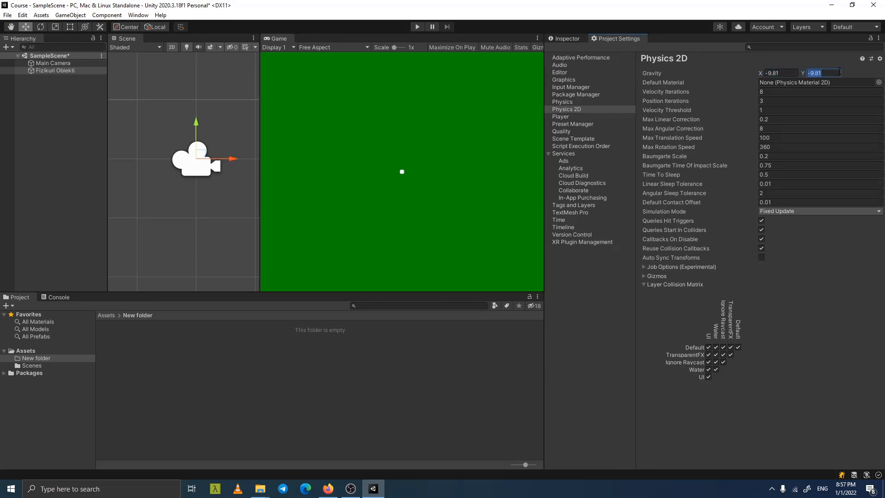
key("BackSpace")
key("Return")
left_click(418, 27)
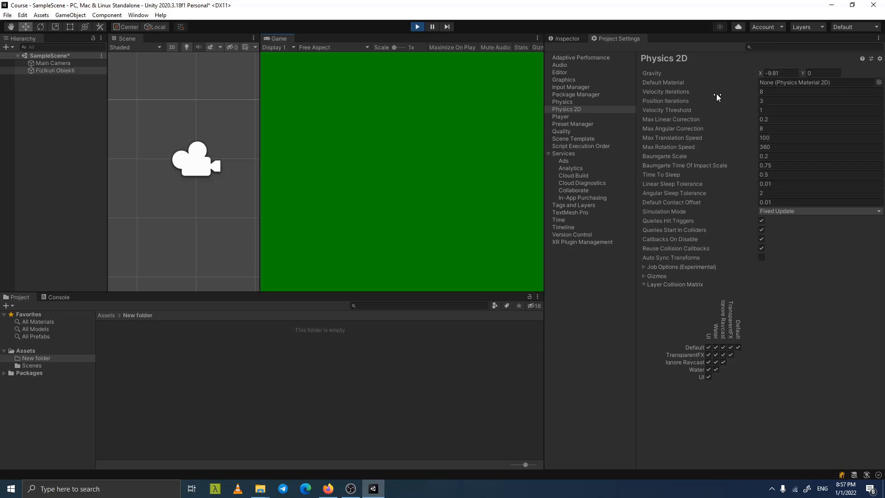
left_click(780, 70)
left_click(418, 27)
Step: Set the global 2D gravity's Y value to -9.81 and test-run the scene
left_click(818, 74)
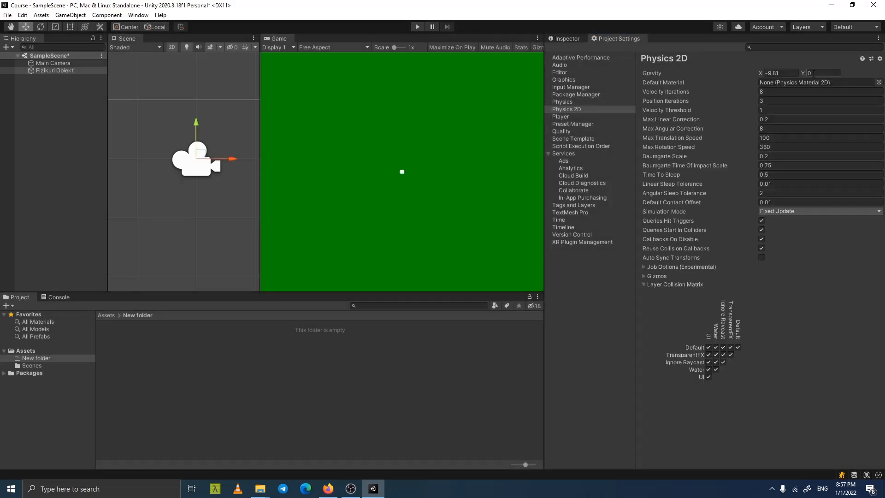
type("-9.81")
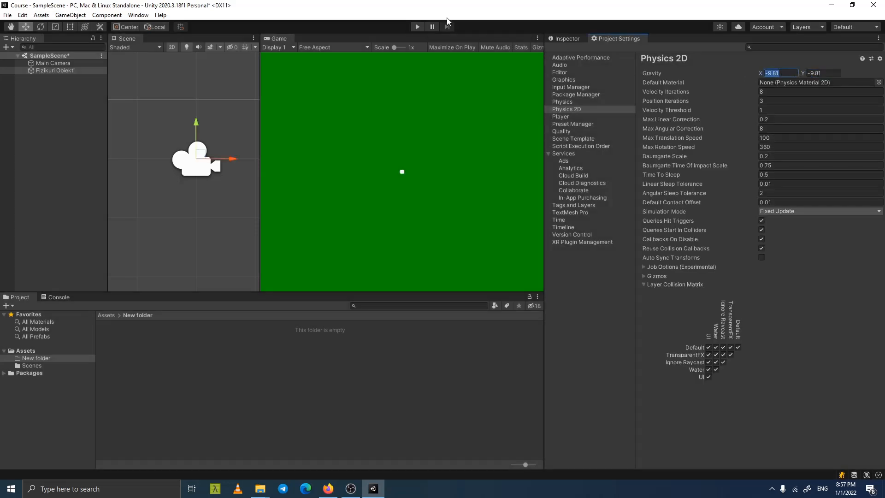
left_click(418, 27)
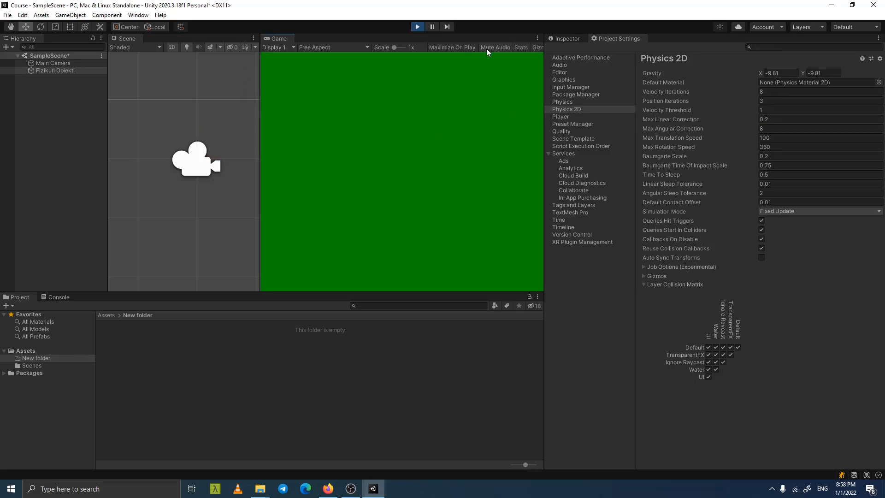
left_click(416, 27)
Step: Set the global 2D gravity's X value to 0, return to the object's Inspector and save the scene
left_click(778, 73)
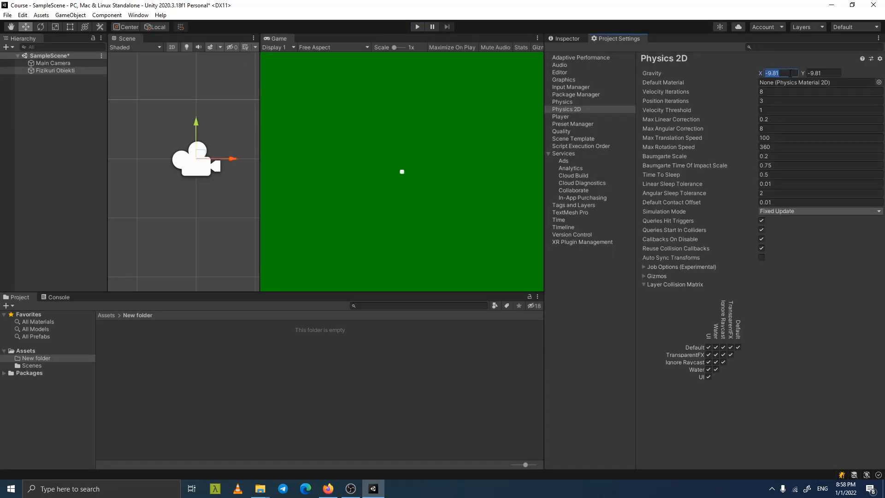
type("0")
left_click(570, 39)
key("ctrl+s")
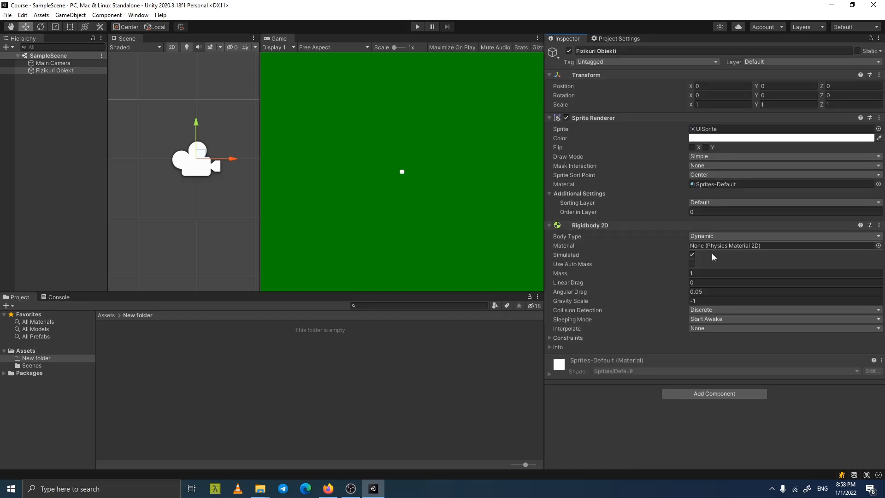
Step: Set the Rigidbody 2D's gravity scale to 1 on Fizikuri Obiekti and save the scene
left_click(701, 301)
type("1")
key("ctrl+s")
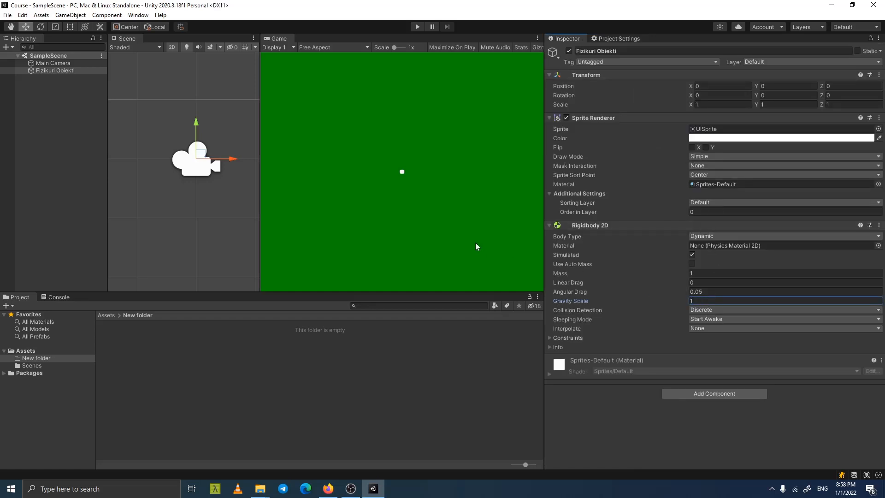
Step: Widen the Scene view at the expense of the Game view and centre the sprite in it
left_click(453, 219)
middle_click_drag(182, 182, 259, 189)
scroll(217, 164, "down", 1)
middle_click_drag(206, 154, 161, 140)
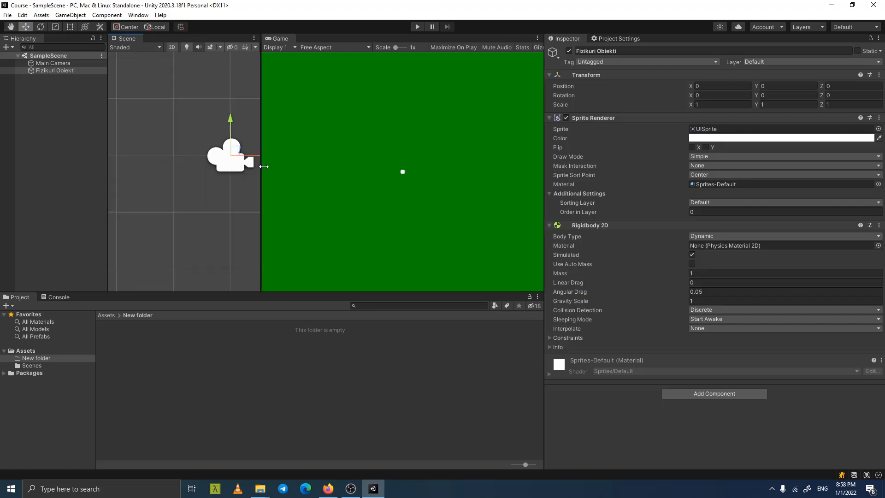
left_click_drag(260, 167, 358, 184)
middle_click_drag(336, 187, 273, 174)
scroll(273, 173, "up", 2)
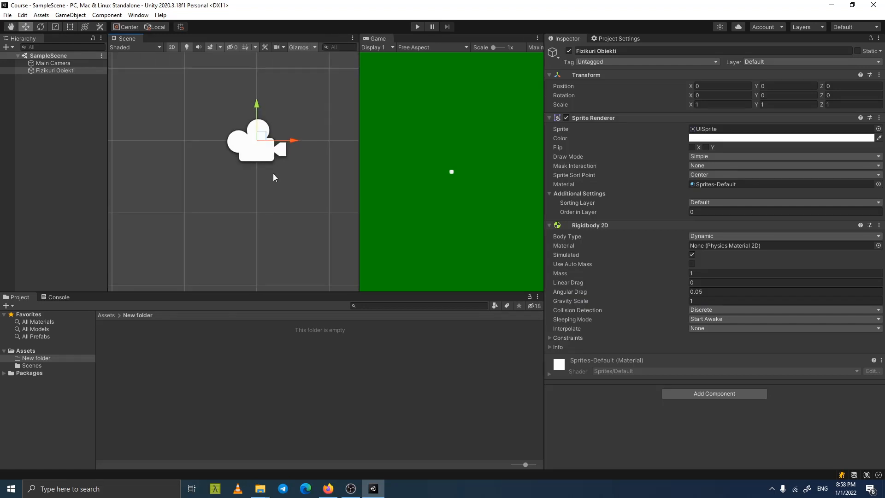
right_click(54, 87)
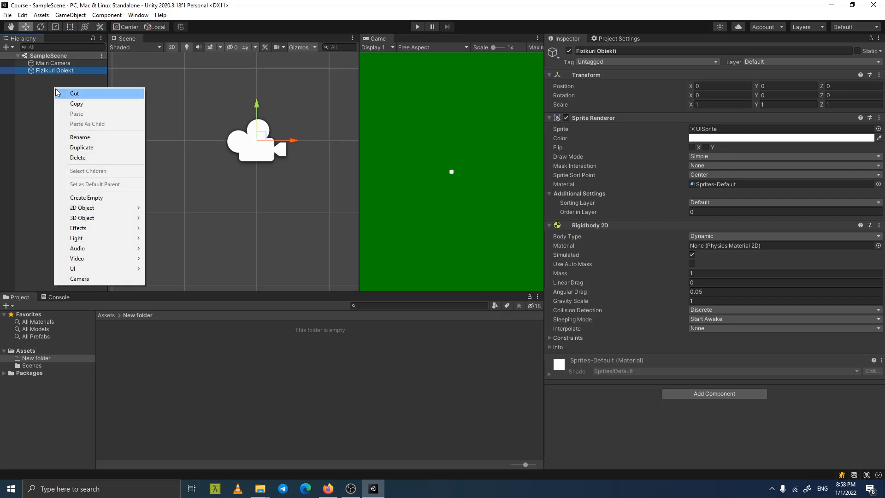
mouse_move(94, 212)
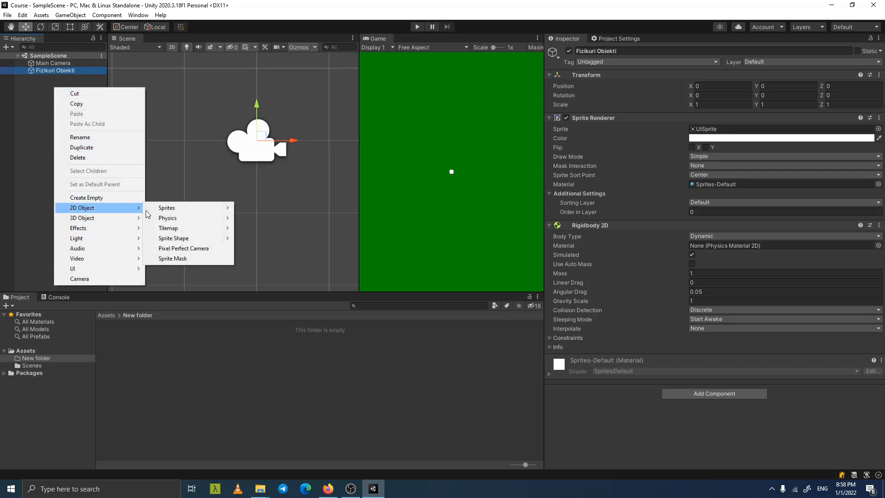
mouse_move(173, 212)
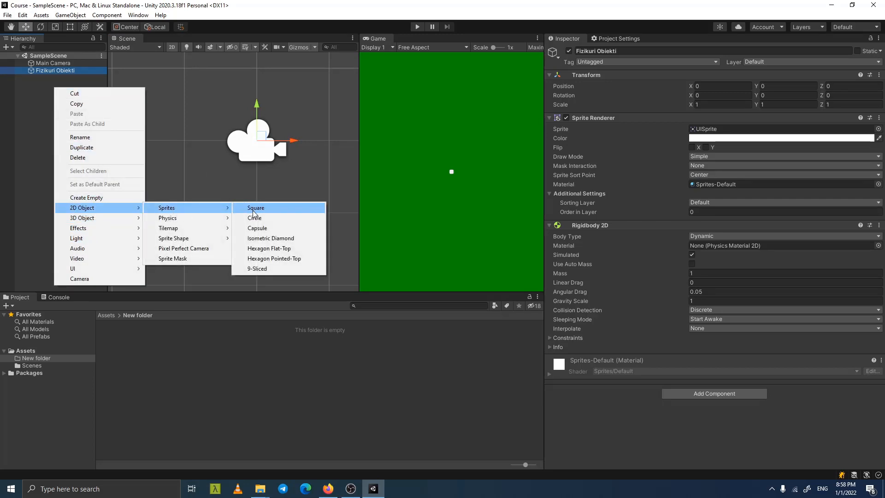
left_click(13, 81)
Step: Copy Fizikuri Obiekti and paste it as a second object in the scene hierarchy
right_click(49, 70)
left_click(66, 87)
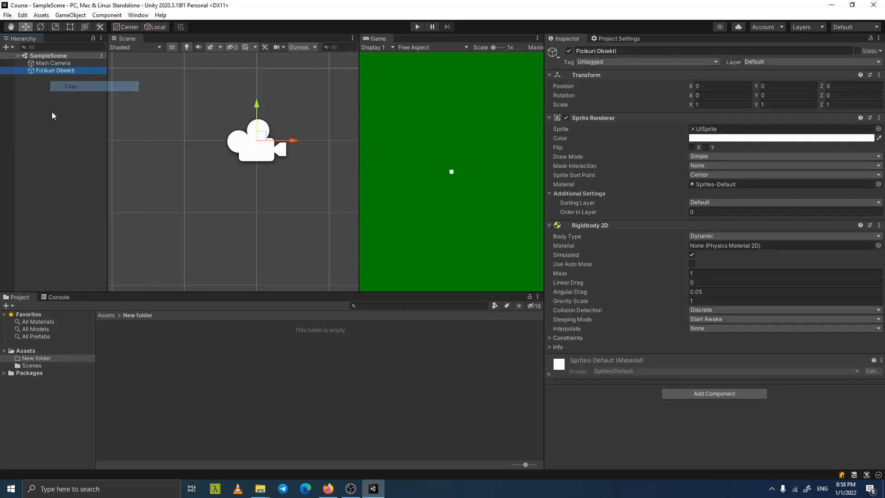
right_click(50, 110)
left_click(71, 139)
Step: Move the pasted copy straight down below the original sprite, to a Y position of about -0.59
left_click(178, 139)
scroll(232, 159, "up", 2)
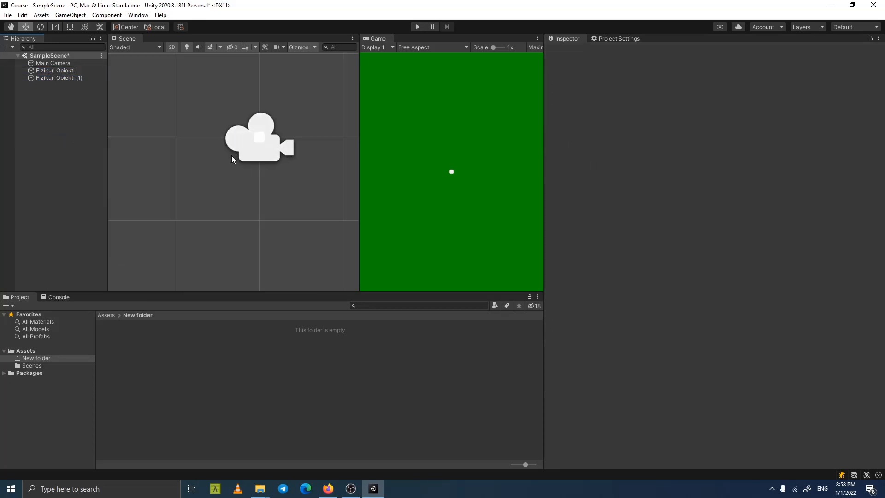
left_click(65, 77)
left_click_drag(261, 110, 277, 159)
scroll(281, 168, "down", 1)
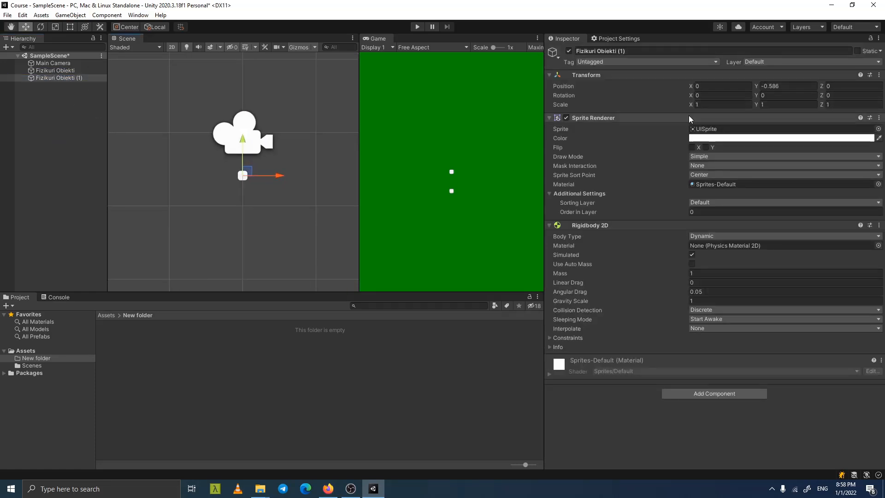
Step: Try to change the pasted copy's X scale by its Transform value, and undo the change
left_click(697, 105)
left_click_drag(698, 109, 22, 121)
key("ctrl+z")
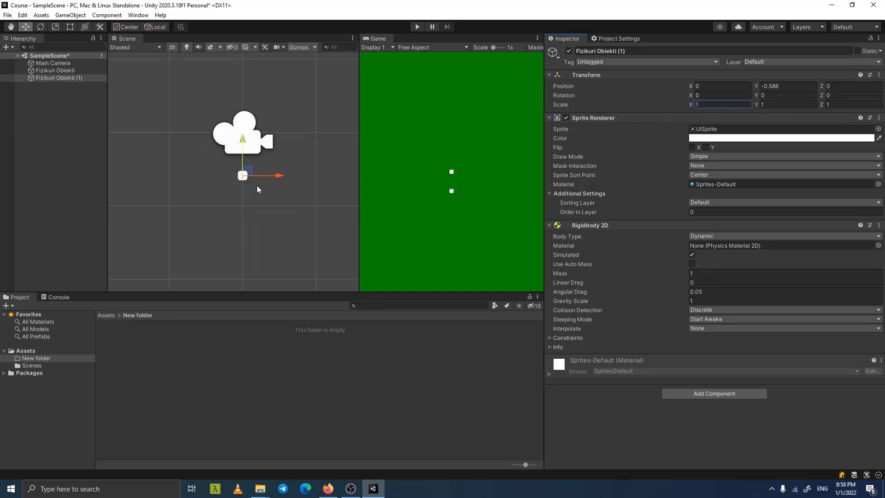
Step: Stretch the pasted copy horizontally about its centre with the Rect tool to an X scale of about 18, and save the scene
left_click(51, 77)
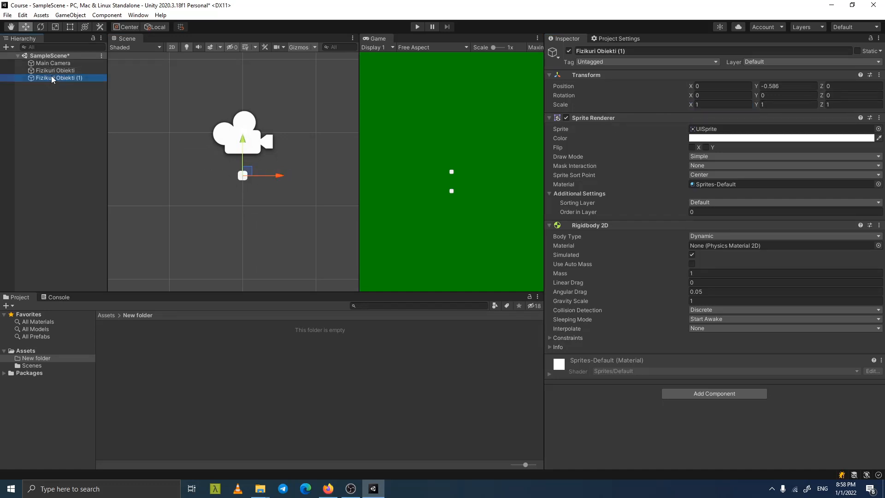
left_click(70, 27)
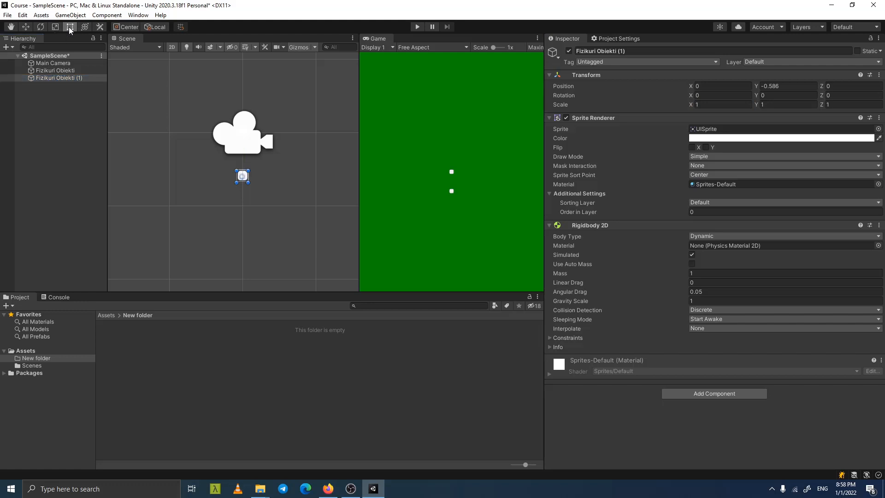
scroll(252, 181, "up", 3)
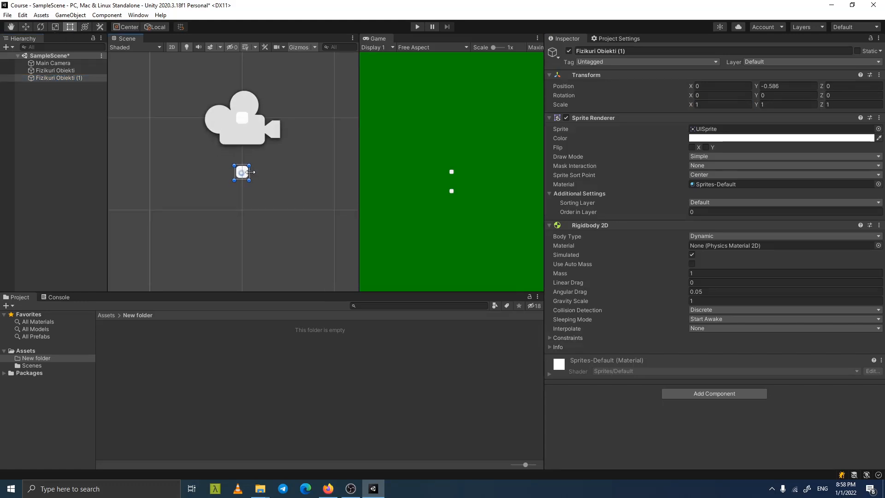
left_click_drag(252, 172, 339, 172)
key("ctrl+z")
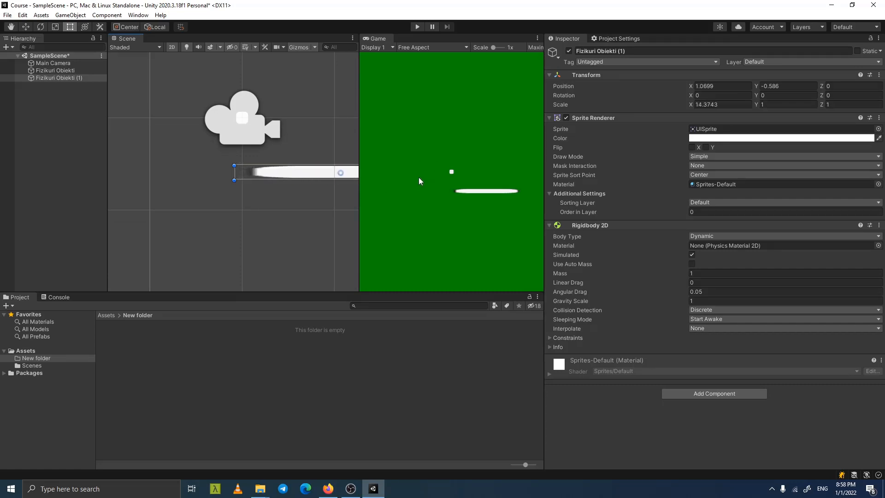
key("ctrl+z")
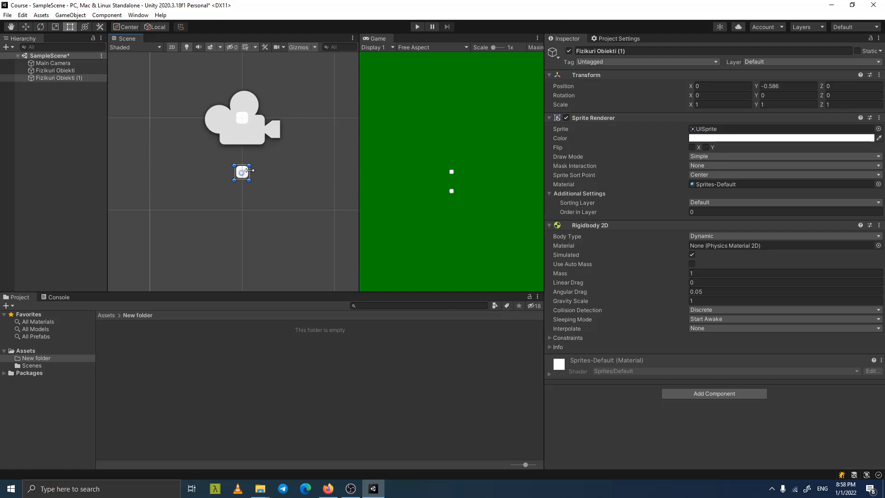
left_click_drag(249, 170, 321, 172, "alt")
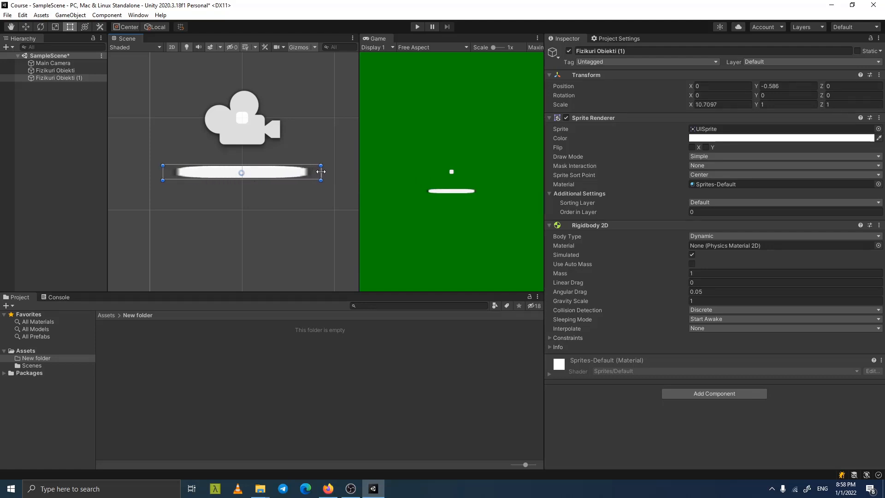
key("ctrl+z")
left_click_drag(249, 172, 375, 185)
key("ctrl+z")
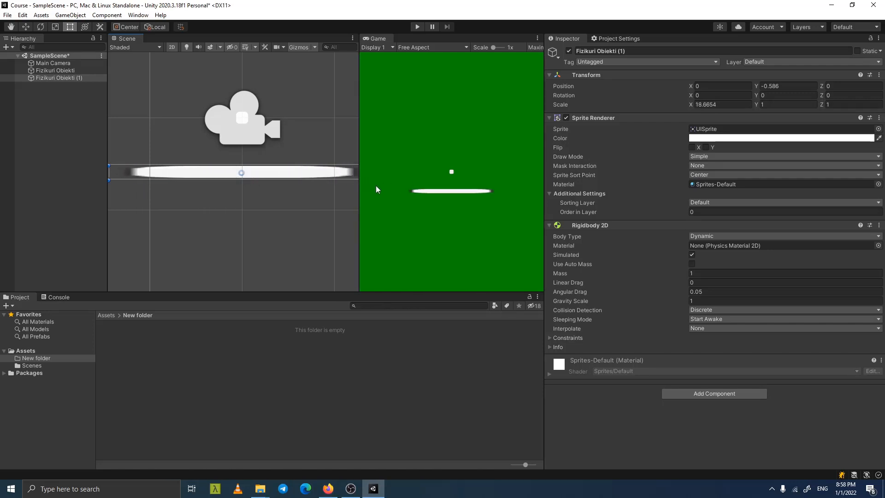
key("ctrl+s")
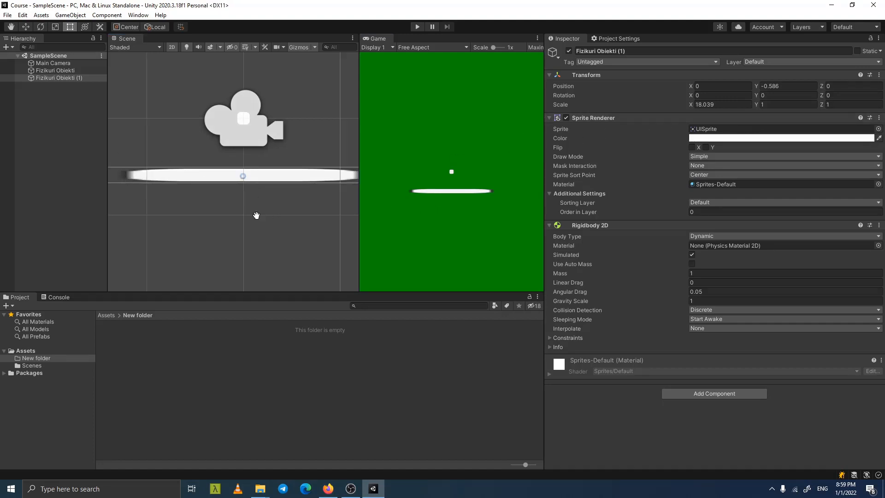
Step: Rename the New folder under Assets to Sprites
left_click(28, 358)
left_click(32, 358)
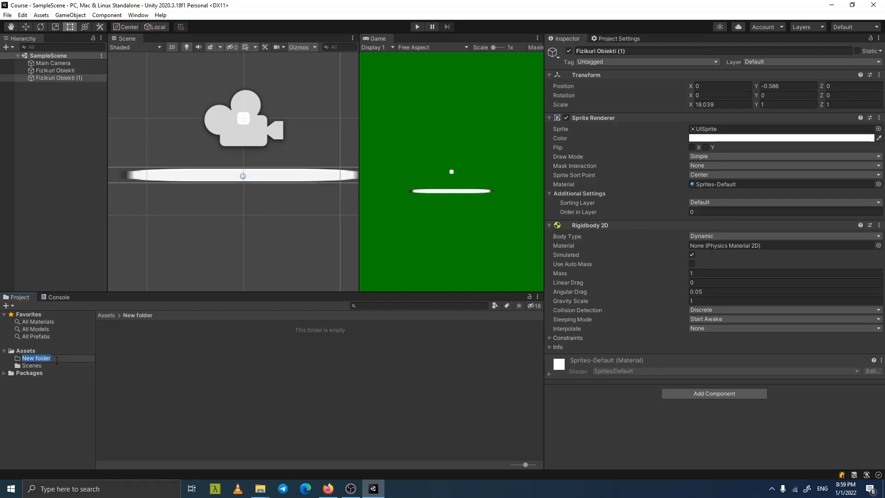
type("Sp")
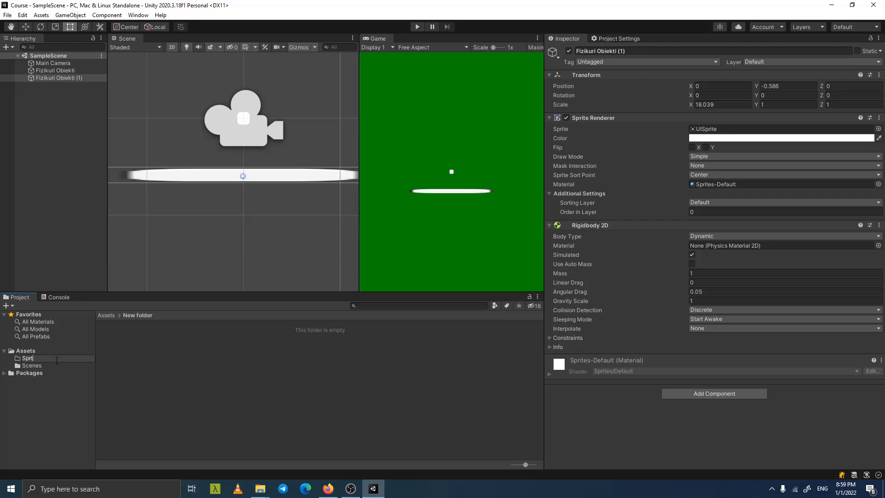
type("rites")
key("Return")
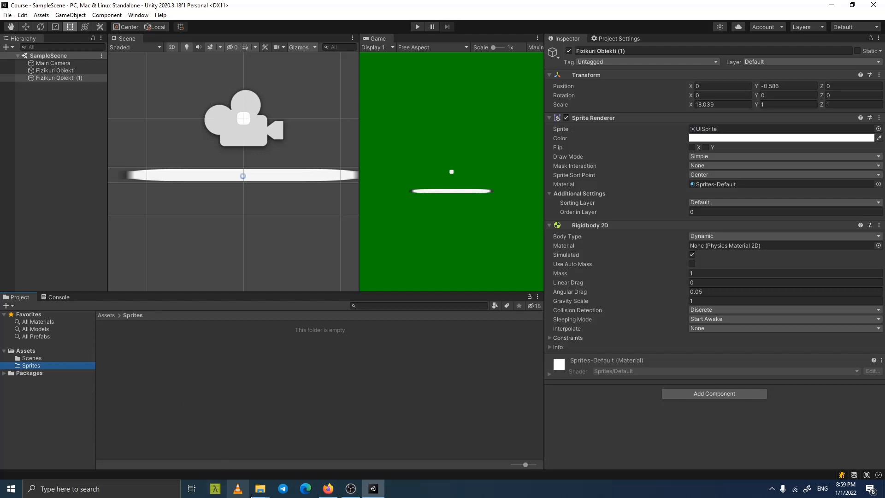
mouse_move(261, 488)
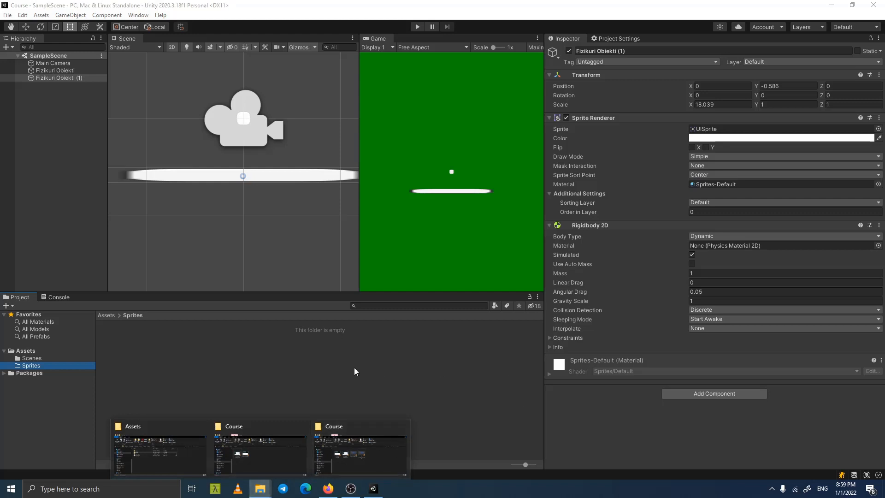
left_click(189, 361)
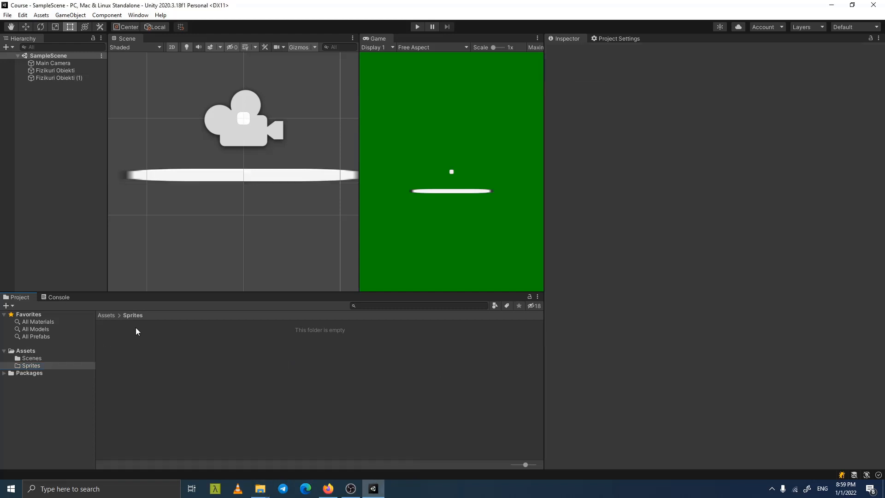
Step: Create a 2D square sprite asset in the Sprites folder, keeping the name Square
left_click(57, 70)
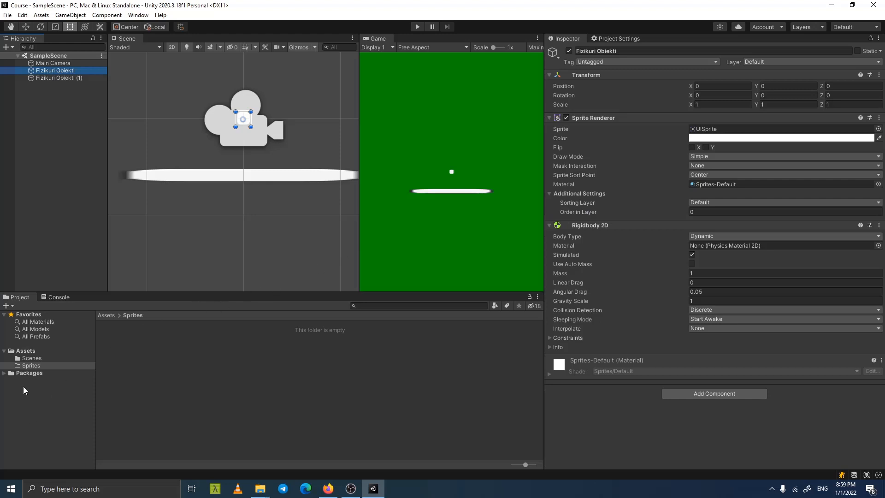
left_click(32, 365)
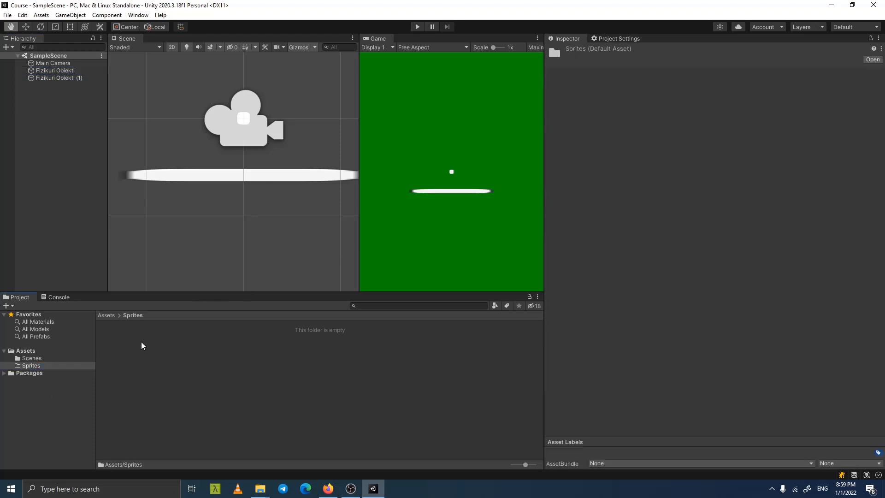
right_click(142, 343)
mouse_move(188, 99)
mouse_move(338, 124)
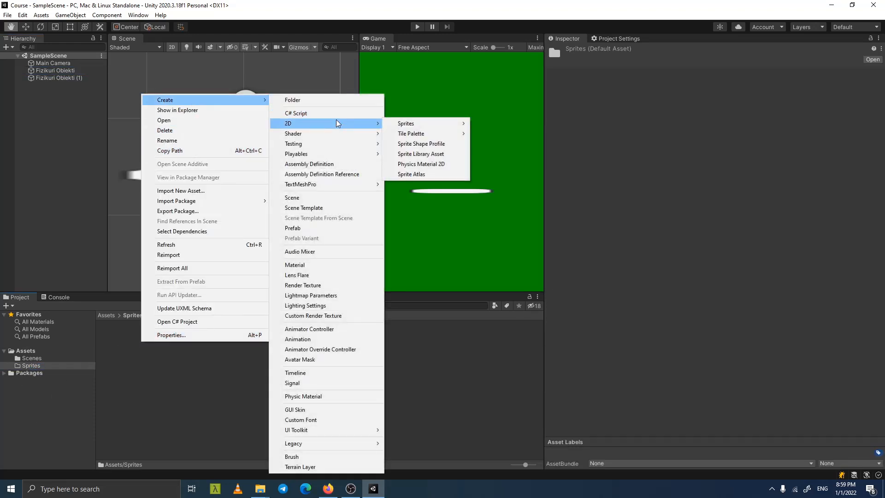
mouse_move(403, 123)
left_click(491, 124)
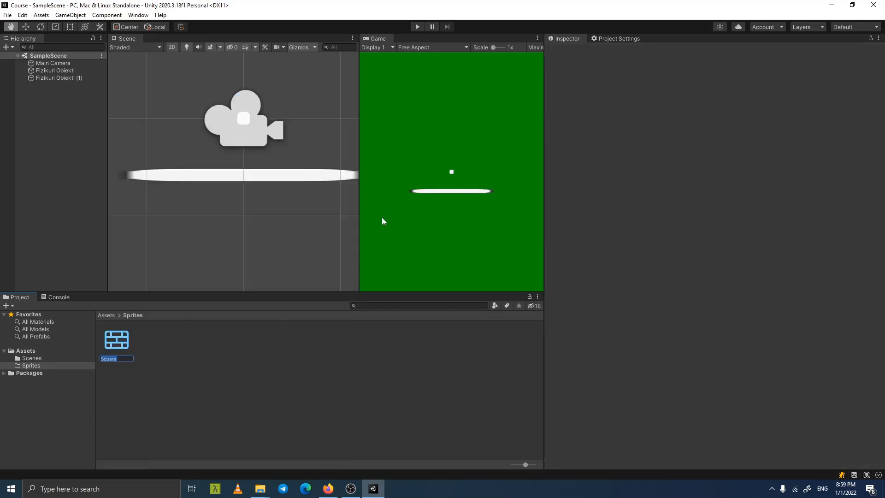
left_click(164, 362)
Step: Assign the Square asset as the sprite of Fizikuri Obiekti (1) in its Sprite Renderer
left_click(119, 348)
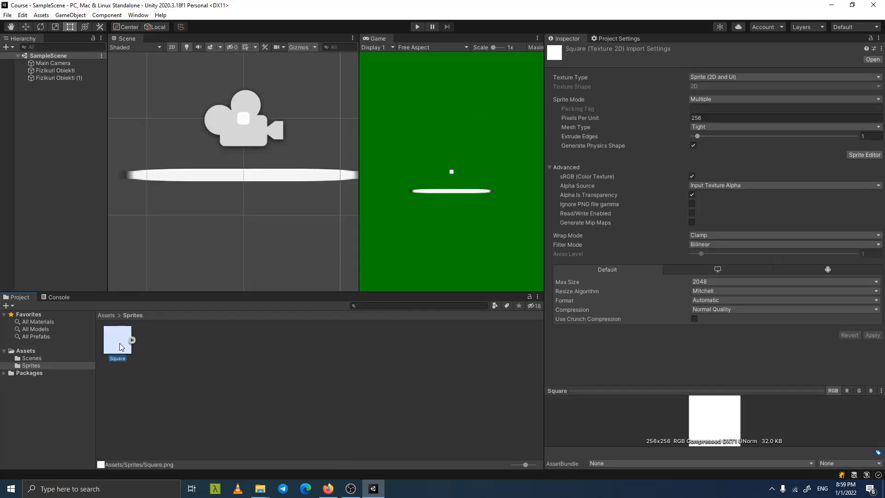
left_click(58, 78)
left_click_drag(120, 342, 713, 132)
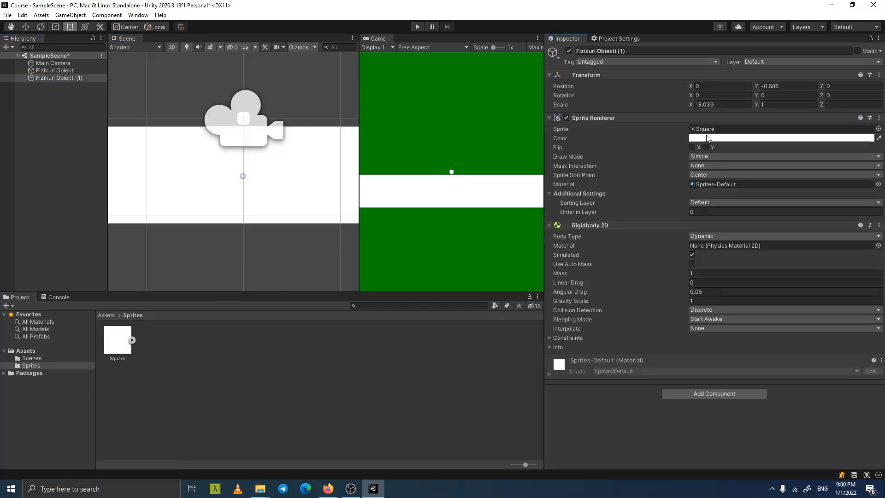
Step: Narrow Fizikuri Obiekti (1) about its centre to an X scale of about 4.13, and save the scene
scroll(272, 198, "down", 6)
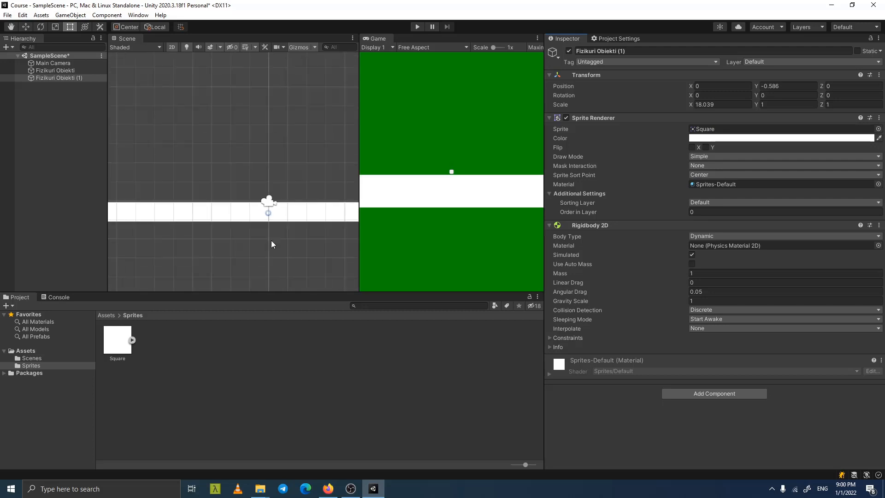
scroll(264, 249, "down", 4)
middle_click_drag(264, 249, 204, 162)
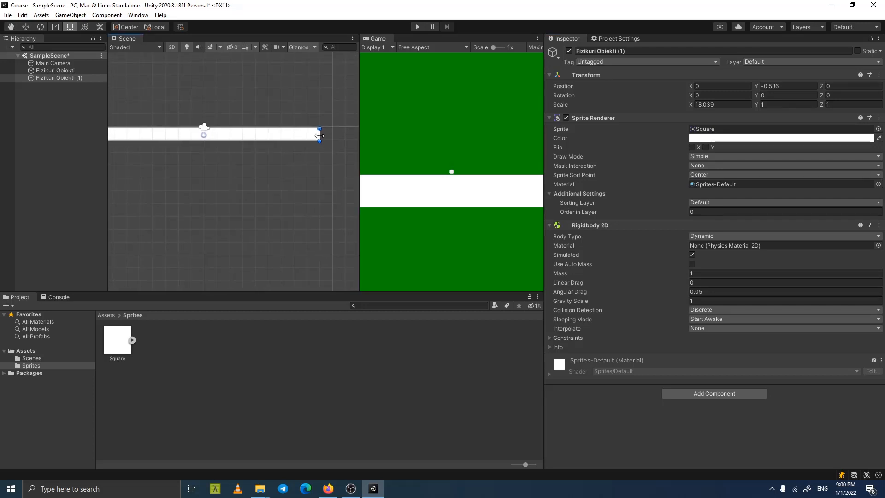
left_click_drag(325, 142, 235, 143, "alt")
middle_click_drag(221, 195, 238, 213)
scroll(284, 182, "up", 6)
key("ctrl+s")
Step: Create a 2D circle sprite asset in the Sprites folder, keeping the name Circle
right_click(172, 343)
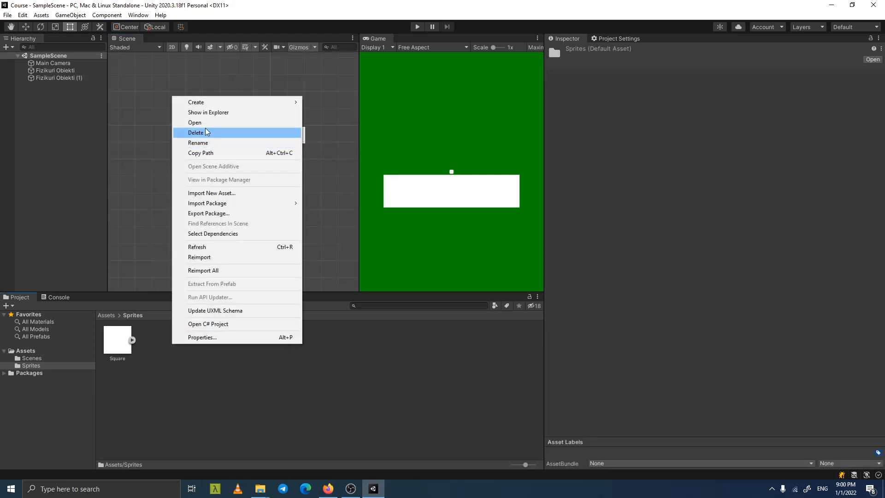
mouse_move(184, 104)
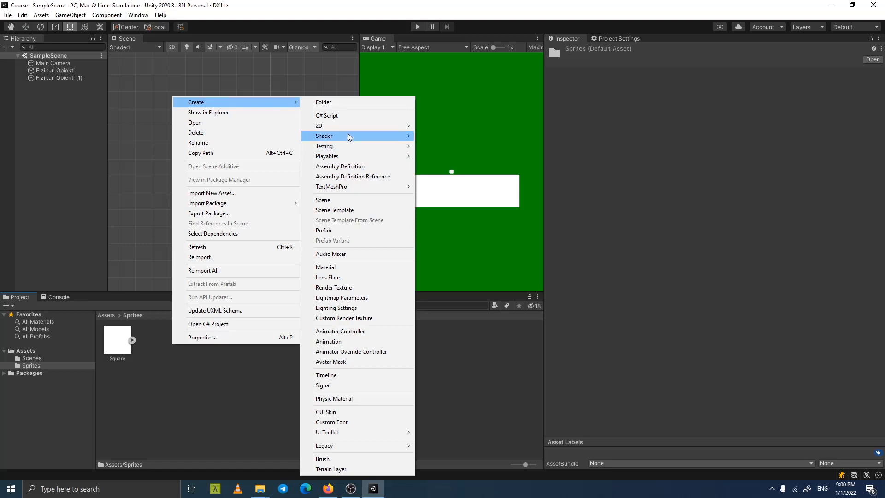
mouse_move(351, 127)
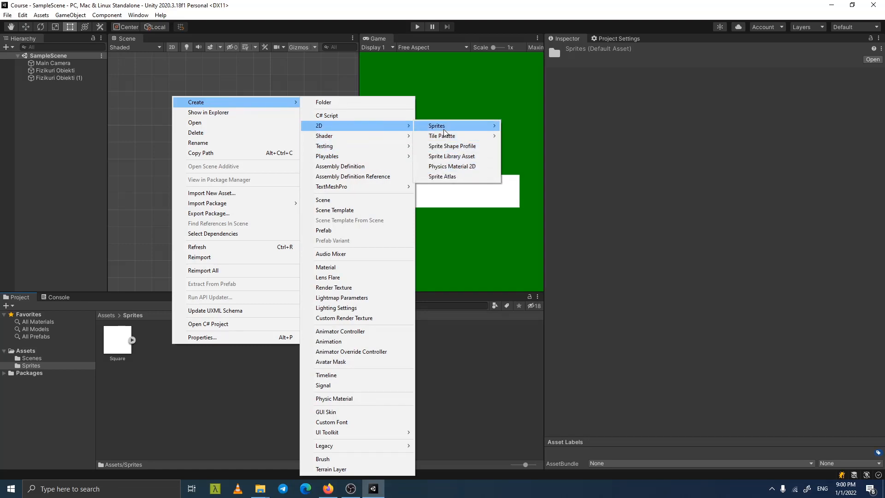
mouse_move(442, 126)
left_click(516, 136)
left_click(271, 319)
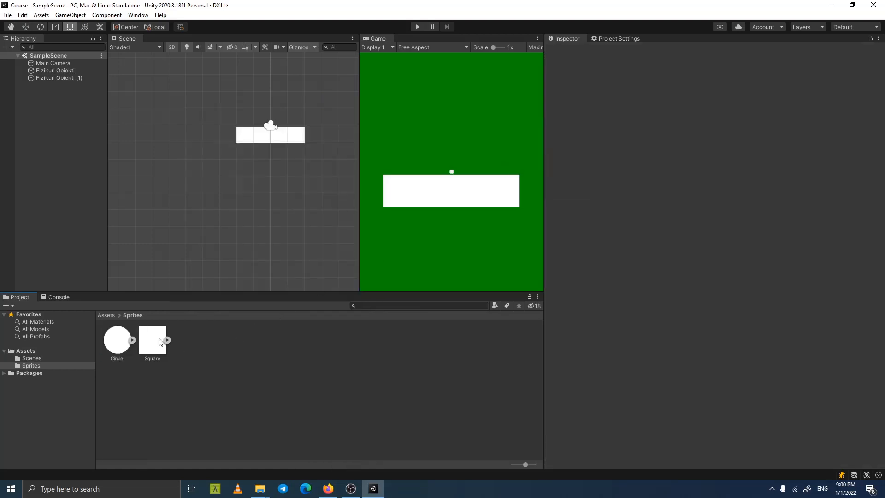
Step: Rename the wide platform object Fizikuri Obiekti (1) as Miwa
scroll(256, 199, "up", 5)
middle_click_drag(280, 145, 268, 189)
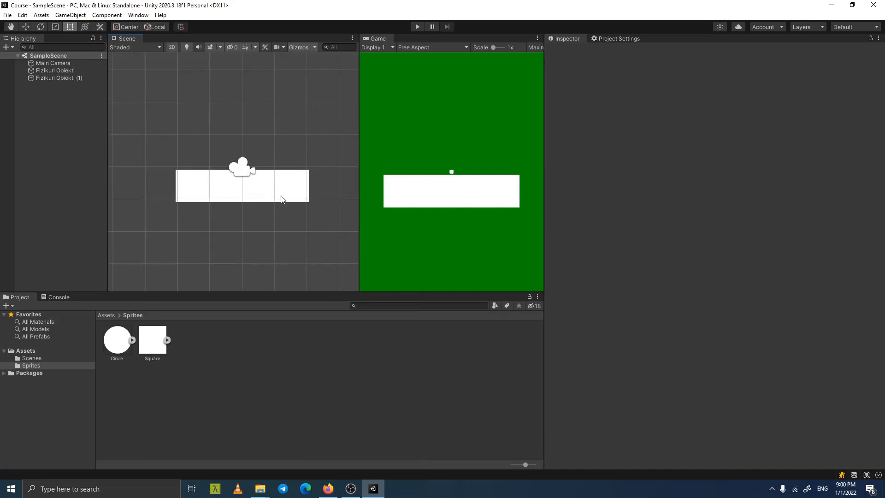
left_click(280, 195)
scroll(238, 185, "up", 7)
scroll(269, 183, "down", 4)
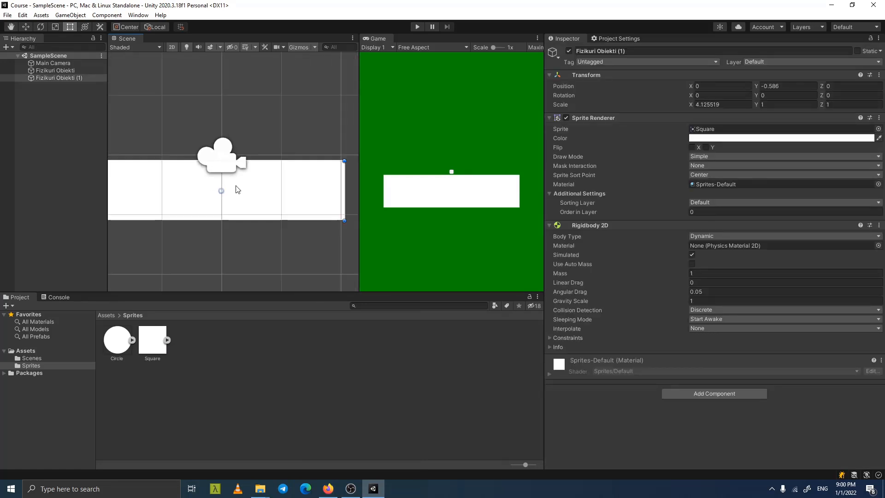
left_click(624, 49)
type("Miwa")
Step: Thin Miwa about its centre to a Y scale of about 0.465 and raise it to a Y position of about -0.473, saving the scene
mouse_move(292, 223)
left_mouse_down("alt")
mouse_move(291, 194)
mouse_move(291, 209)
left_mouse_up("alt")
key("w")
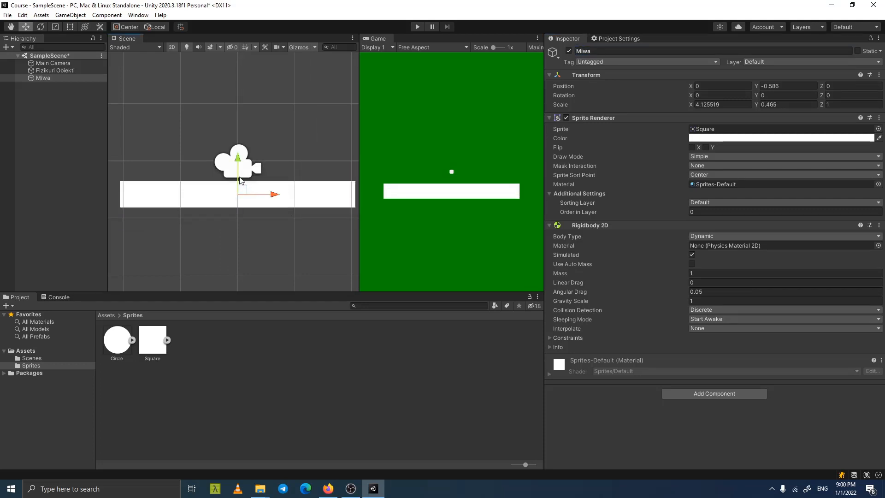
left_click_drag(238, 177, 237, 169)
key("ctrl+s")
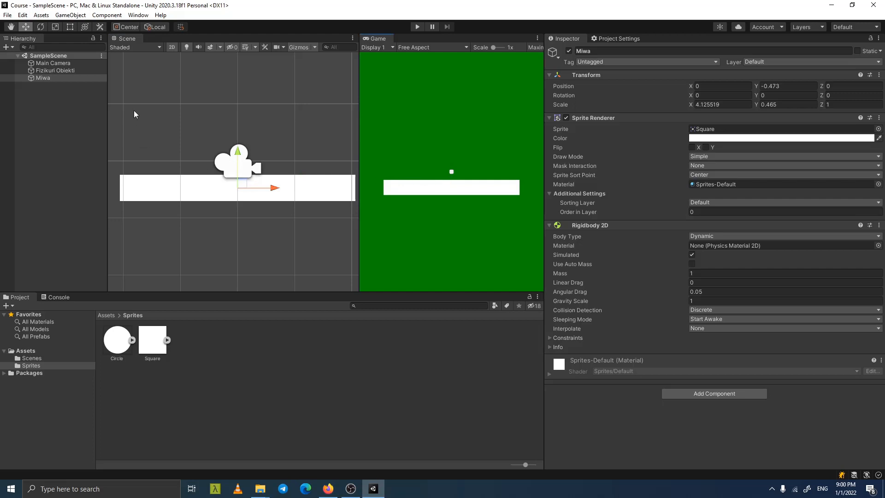
Step: Set the scale of Fizikuri Obiekti to 3 on the X, Y and Z axes
scroll(251, 174, "up", 2)
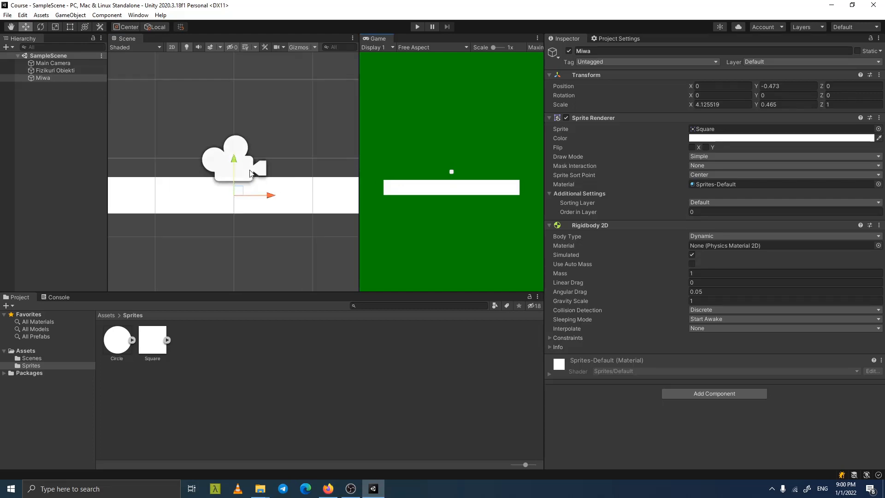
left_click(54, 63)
left_click(55, 72)
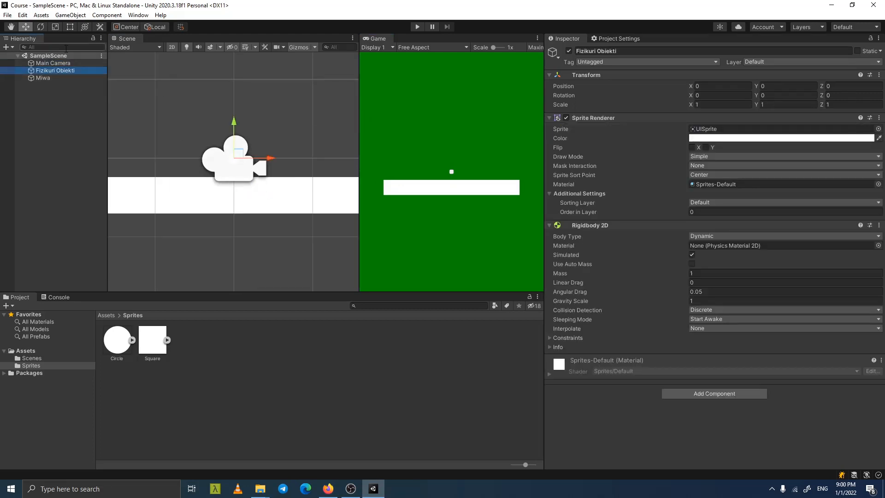
left_click(705, 104)
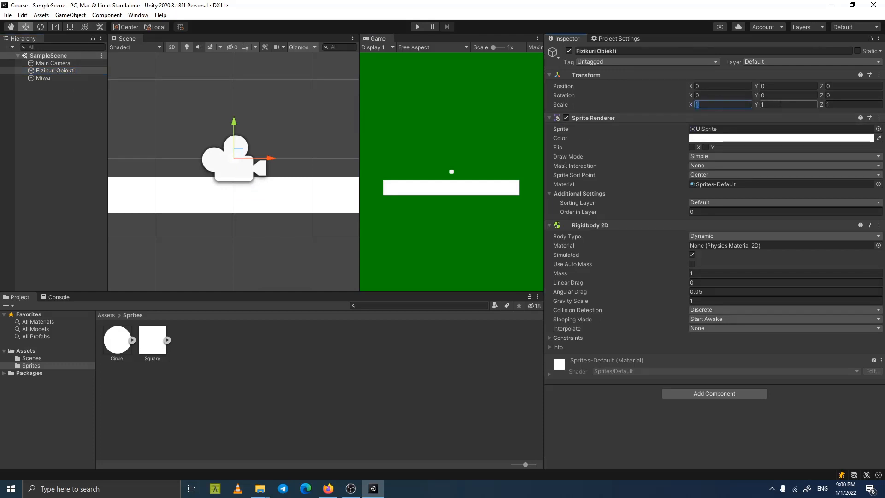
type("3")
left_click(796, 103)
type("3")
left_click(841, 103)
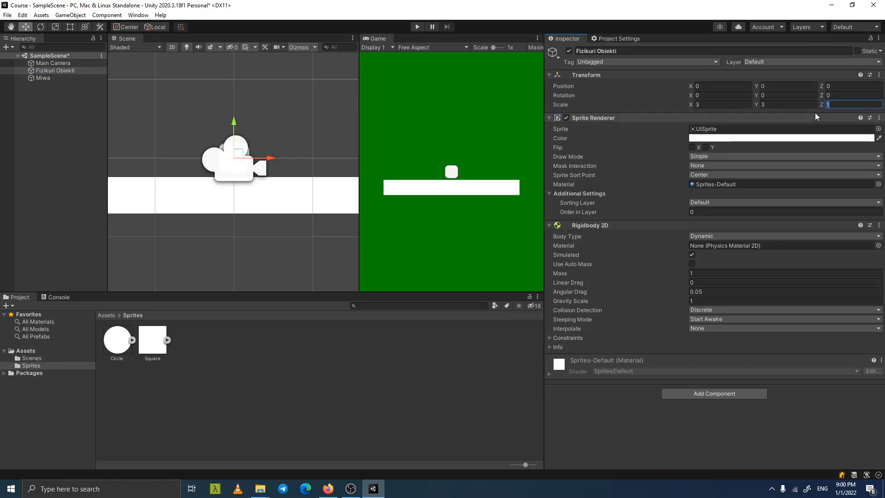
type("3")
Step: Move Fizikuri Obiekti straight up to a Y position of about 0.235, and save the scene
scroll(316, 163, "down", 2)
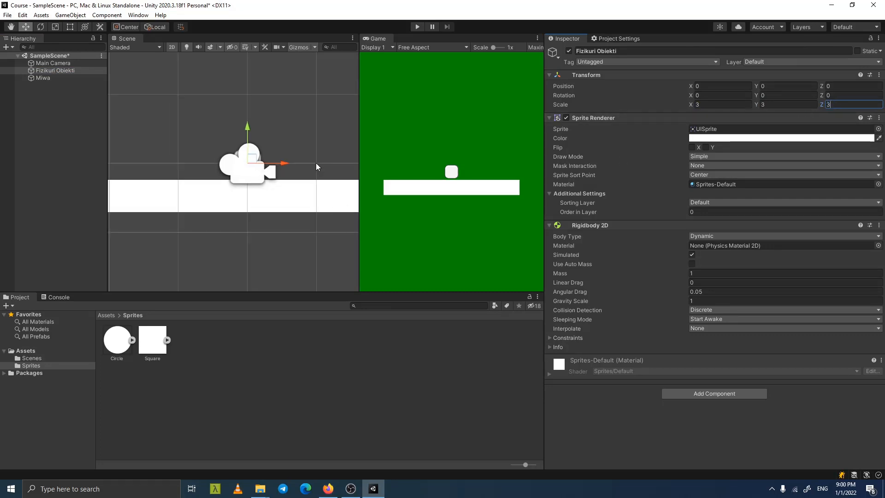
left_click_drag(245, 139, 273, 117)
key("ctrl+s")
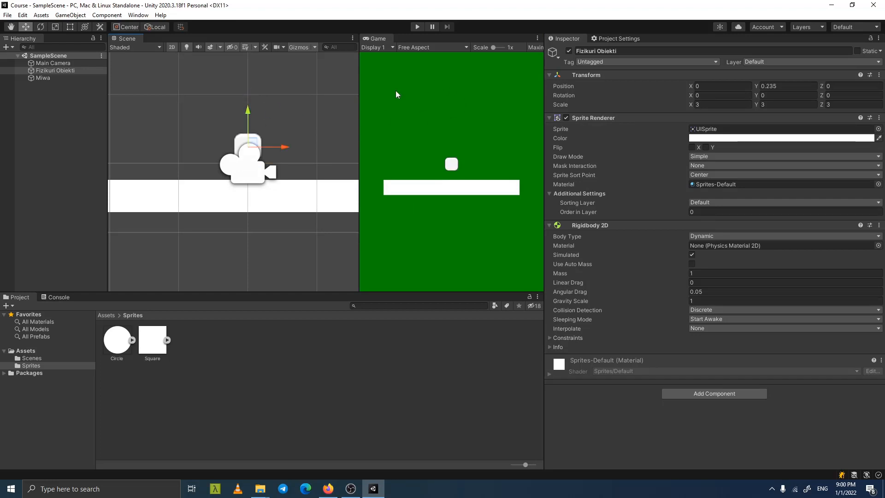
Step: Check the components of Fizikuri Obiekti and Miwa, and run the scene briefly to watch how both objects fall
left_click(59, 69)
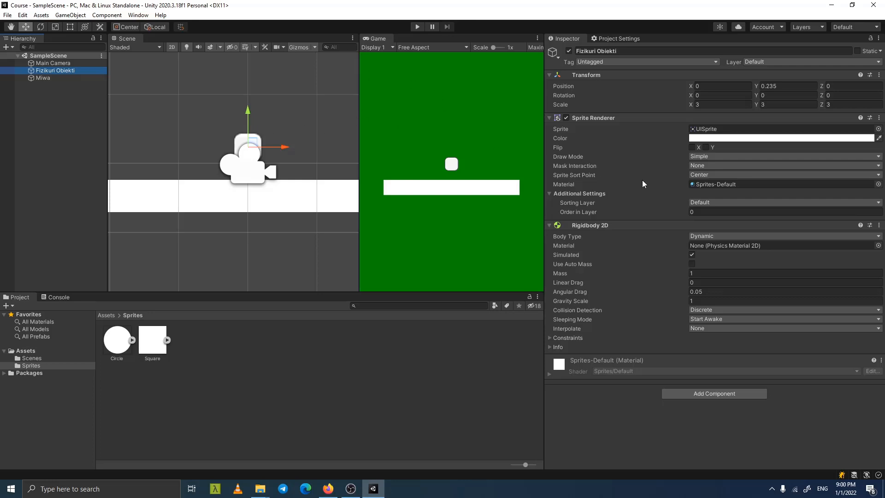
left_click(43, 78)
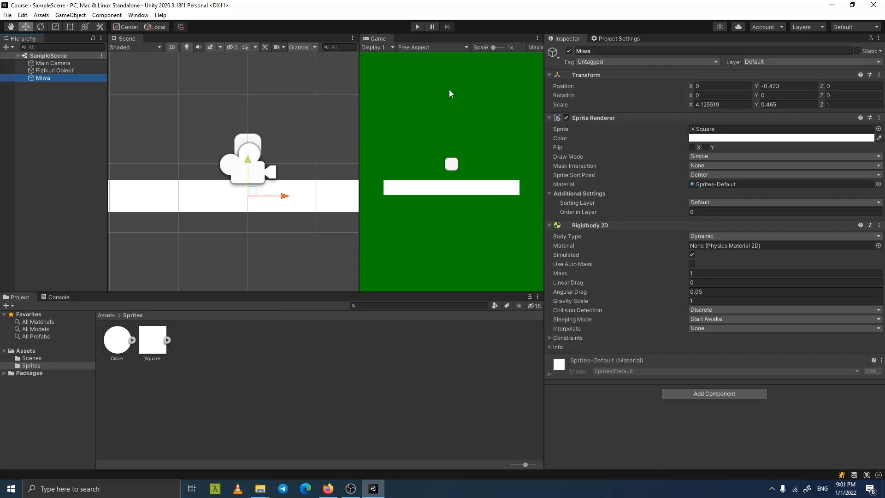
left_click(417, 27)
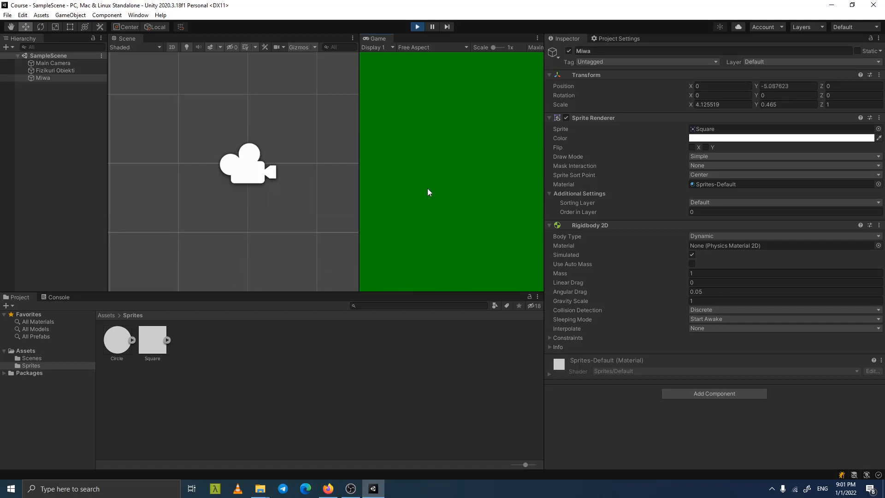
left_click(417, 27)
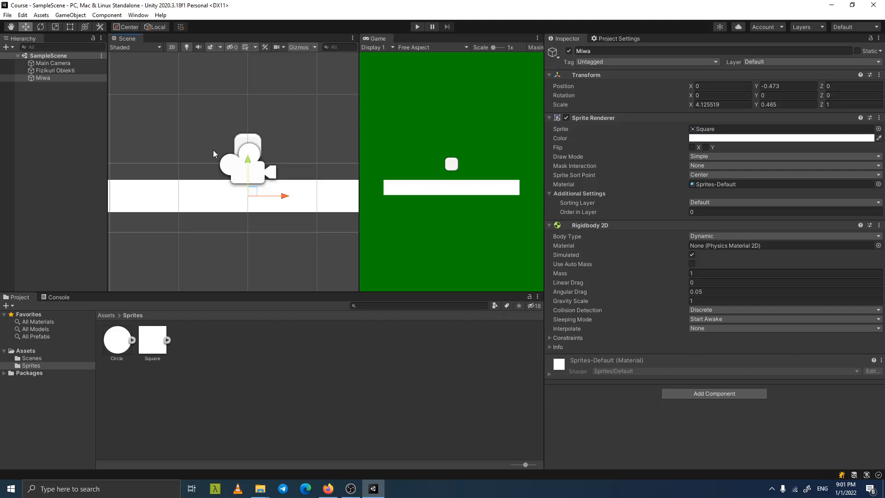
Step: Set Miwa's Rigidbody 2D body type to Static, and save and play the scene
left_click(43, 78)
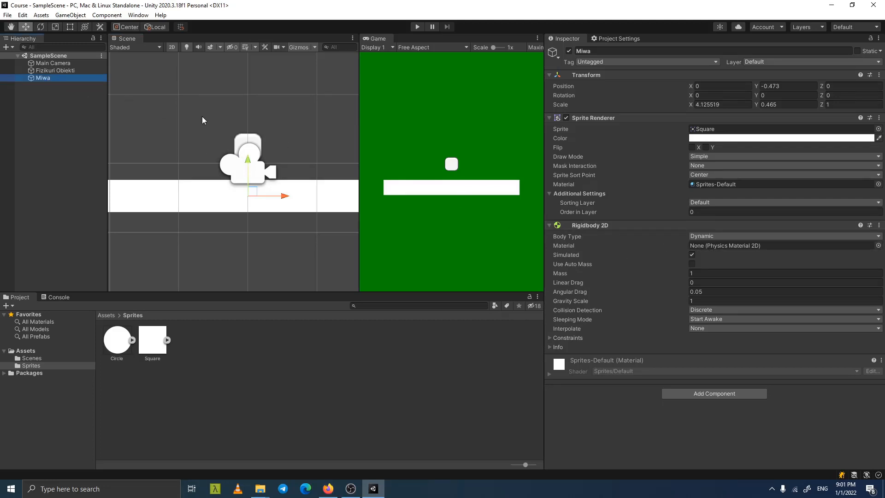
left_click(705, 238)
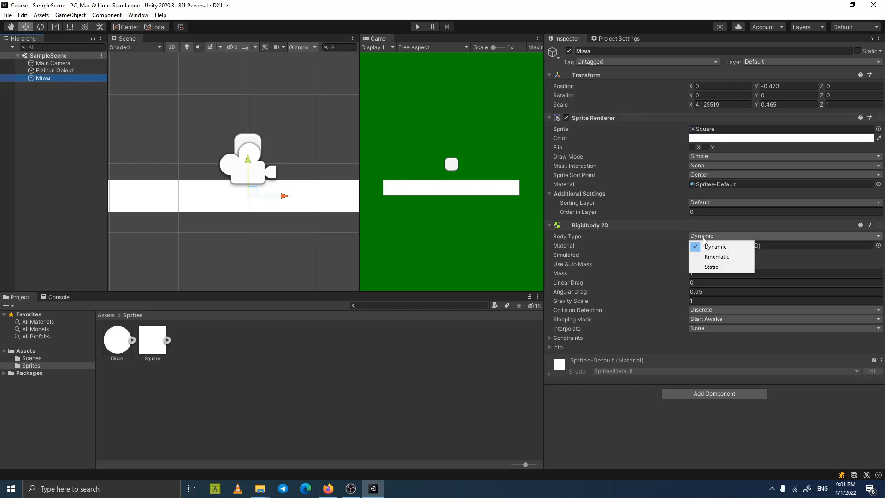
left_click(709, 266)
left_click(458, 182)
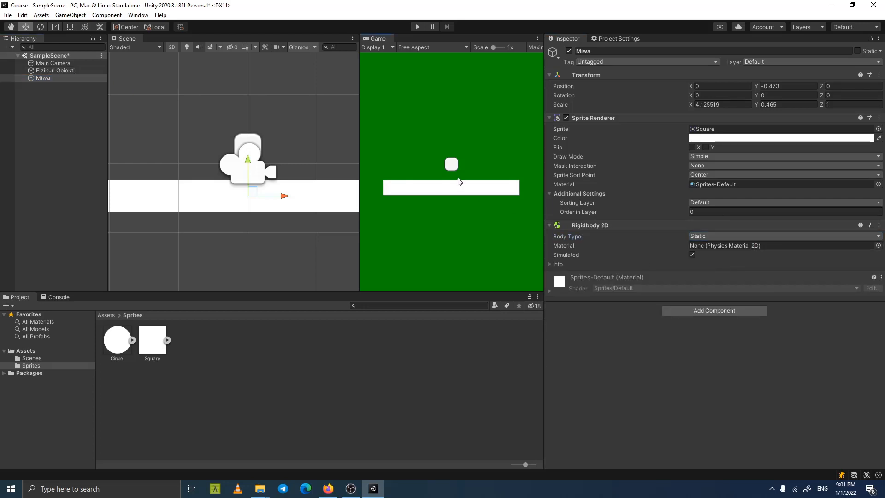
key("ctrl+s")
left_click(419, 28)
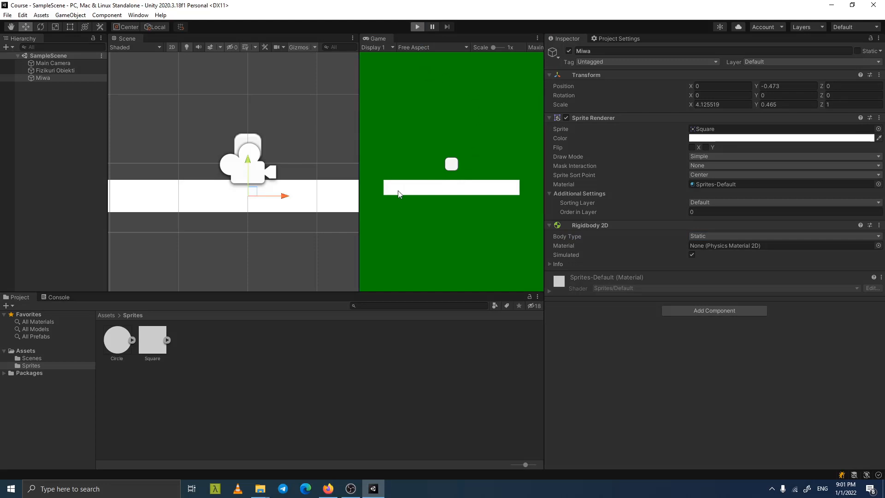
Step: Stop the running scene and assign the Square sprite to Fizikuri Obiekti's Sprite Renderer
left_click(419, 27)
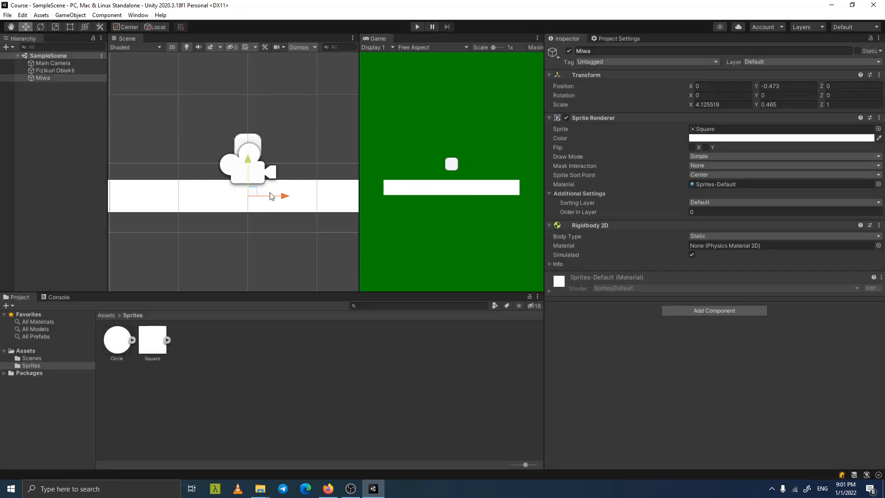
scroll(279, 199, "up", 2)
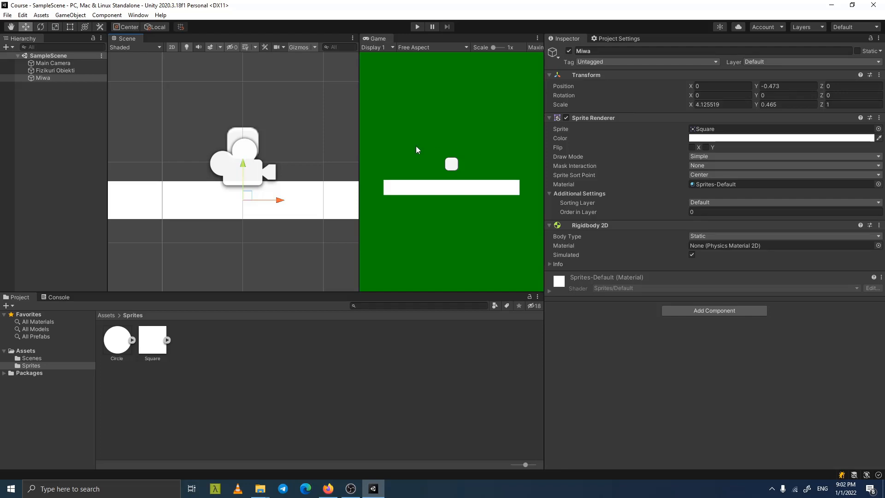
left_click(47, 71)
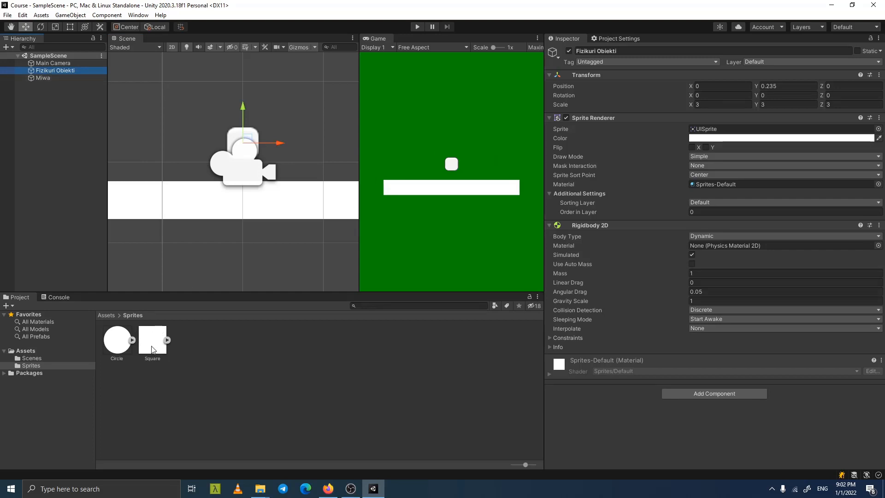
left_click_drag(152, 349, 710, 133)
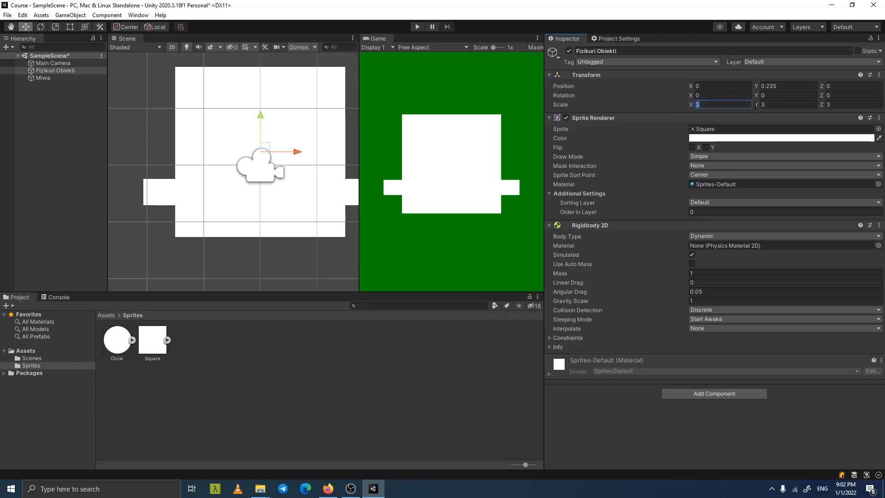
Step: Set Fizikuri Obiekti's scale to 1 on the X, Y and Z axes, and raise it to a Y position of about 0.929
type("11")
key("Tab")
type("1")
key("Tab")
type("1")
left_click(735, 106)
type("1")
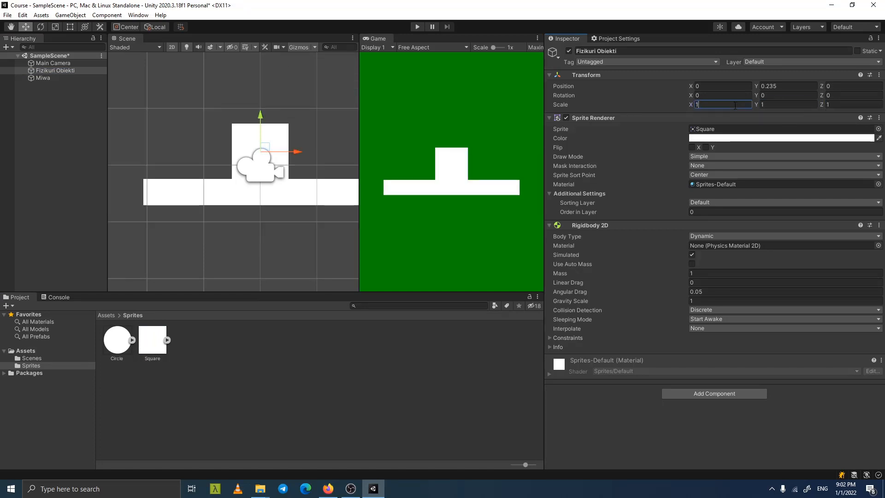
middle_click_drag(289, 176, 287, 157)
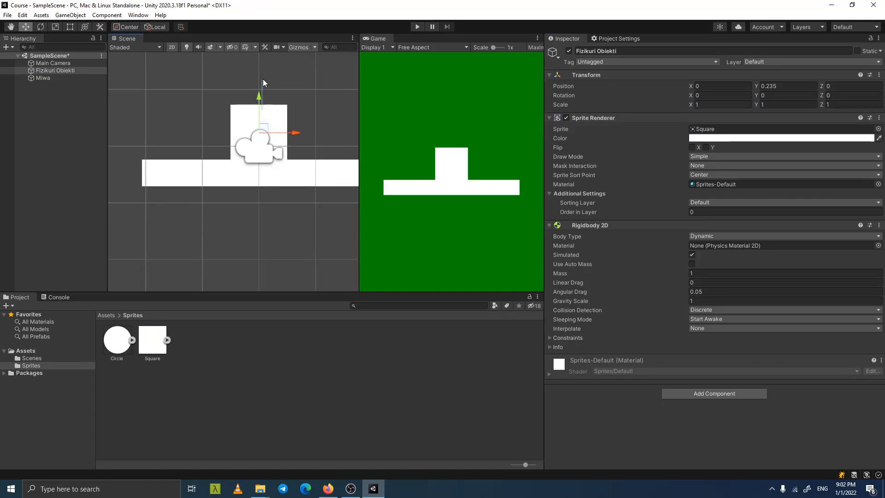
left_click_drag(260, 96, 267, 60)
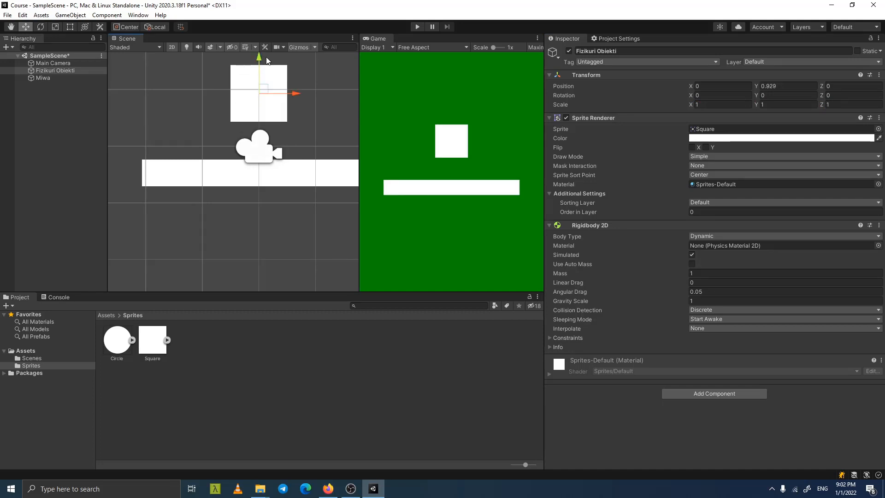
Step: Colour Fizikuri Obiekti's sprite bright orange-red and save the scene
left_click(725, 138)
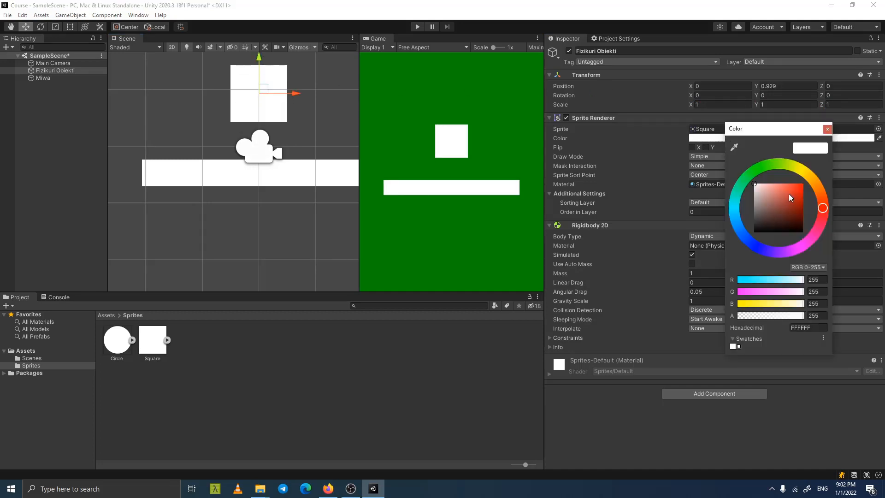
left_click_drag(789, 194, 798, 189)
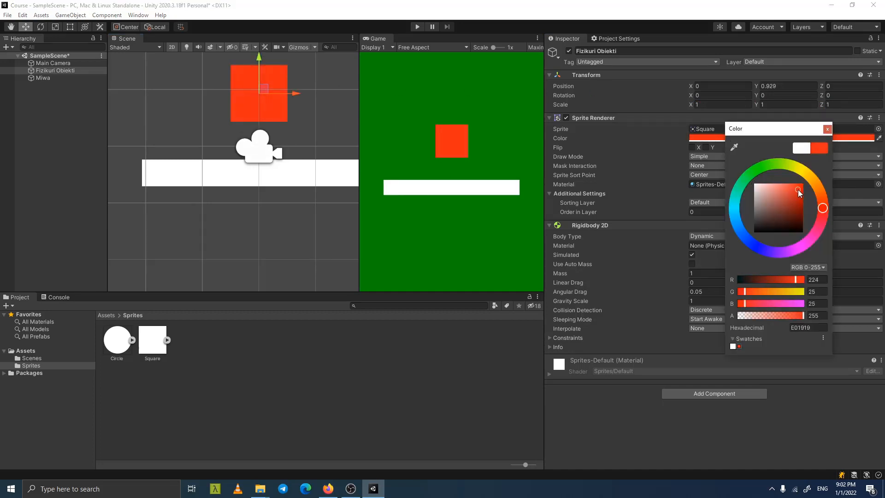
left_click(826, 129)
key("ctrl+s")
Step: Change the Main Camera's background to a muted light blue and save the scene
left_click(63, 64)
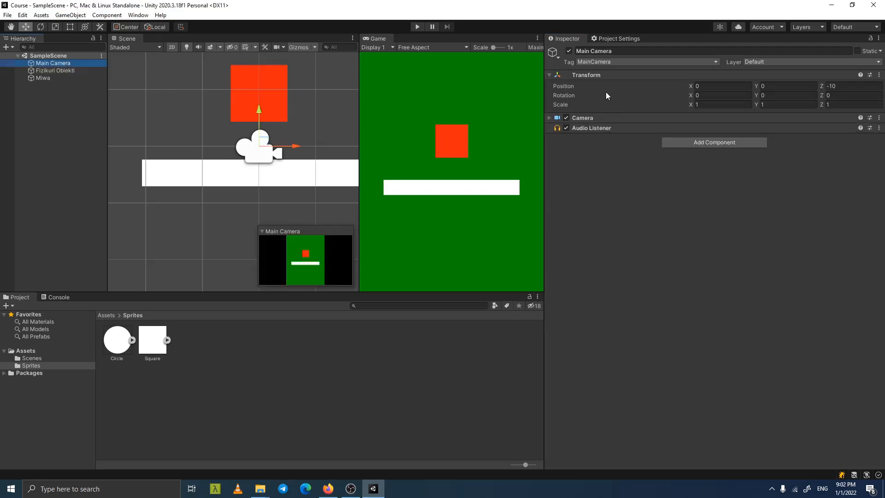
left_click(700, 117)
left_click(727, 130)
left_click(794, 138)
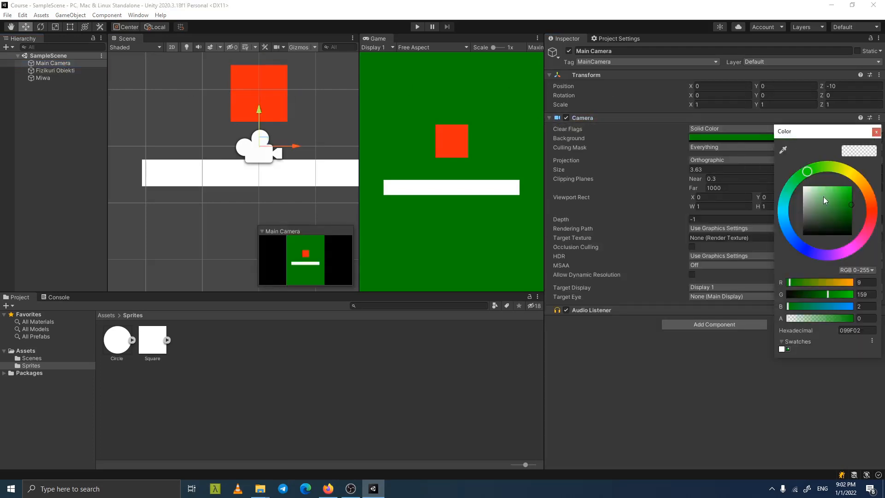
left_click(783, 208)
left_click_drag(835, 198, 823, 199)
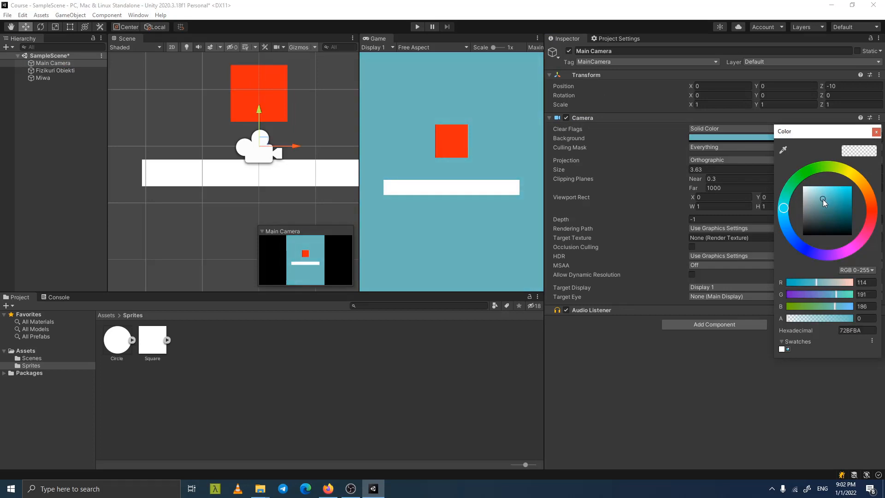
left_click(876, 132)
key("ctrl+s")
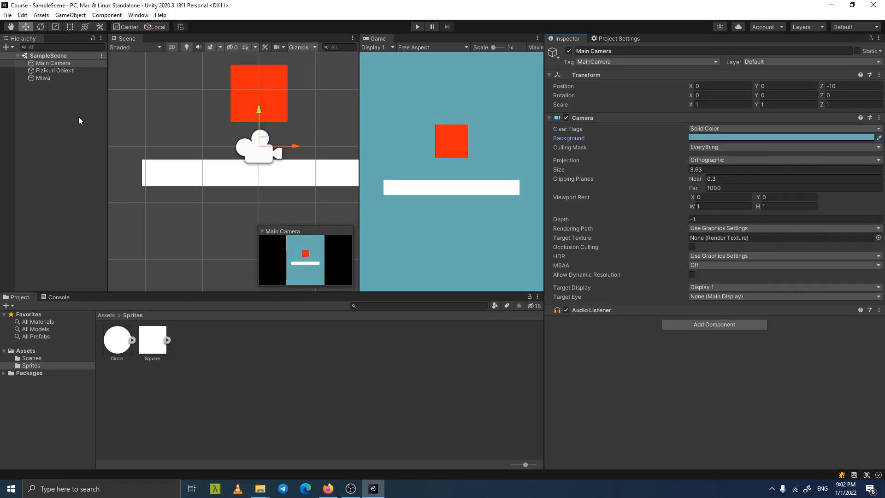
Step: Try to add a Box Collider component to Fizikuri Obiekti
left_click(48, 77)
left_click(51, 69)
scroll(203, 120, "down", 2)
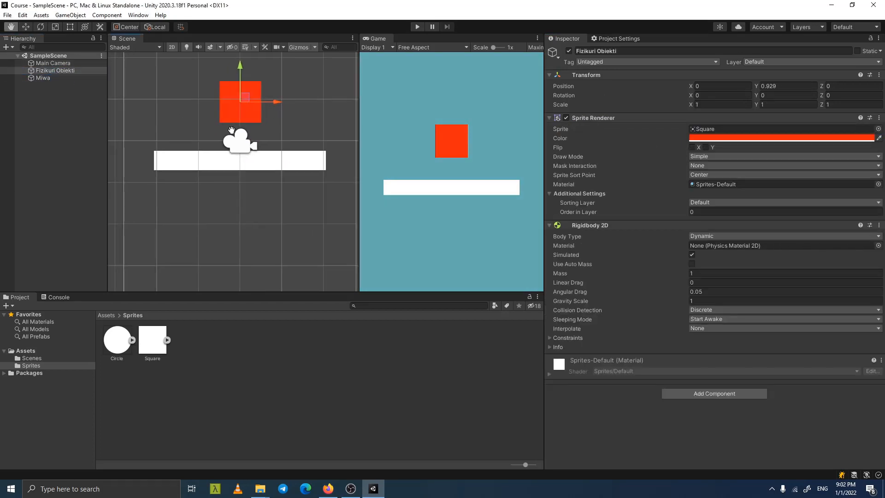
scroll(232, 131, "up", 2)
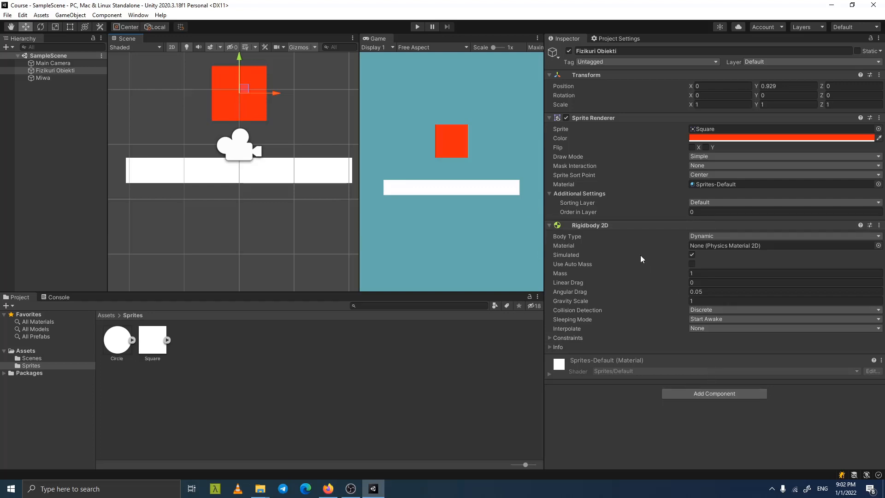
left_click(717, 394)
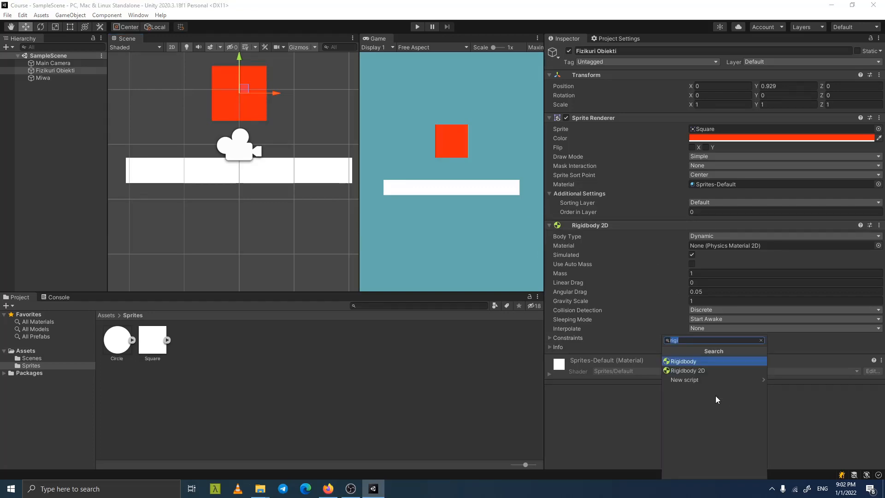
type("coll")
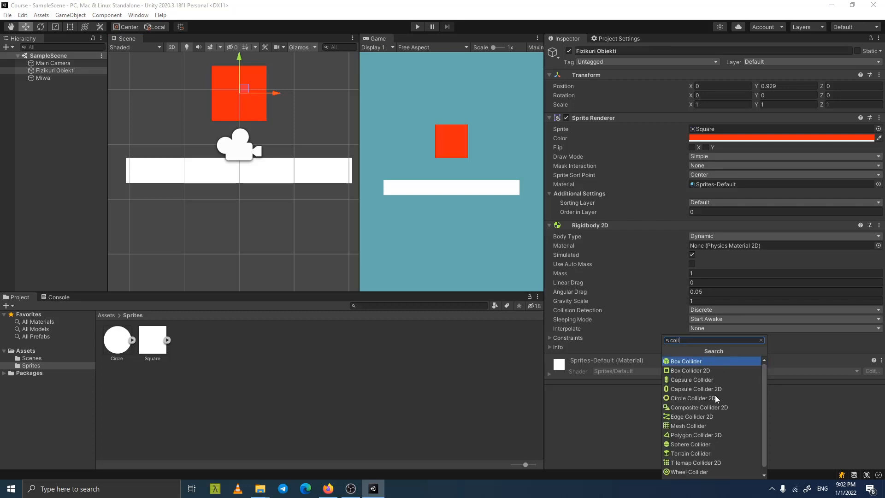
type("ider")
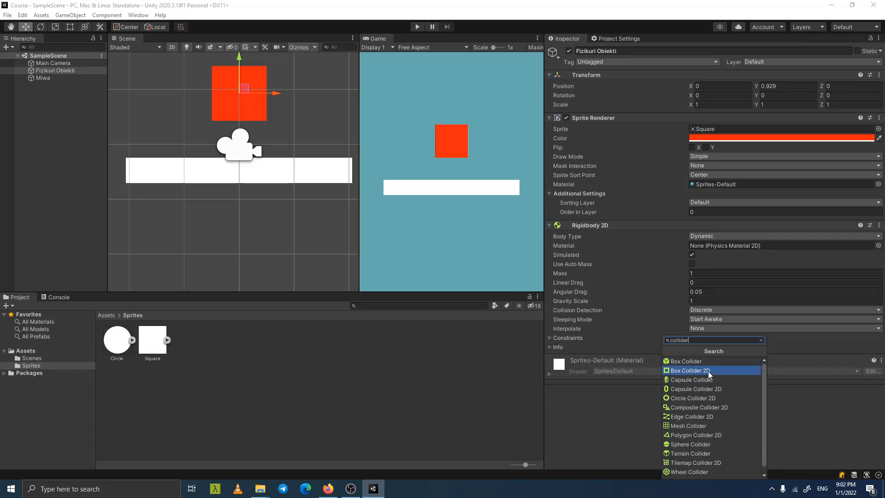
left_click(676, 361)
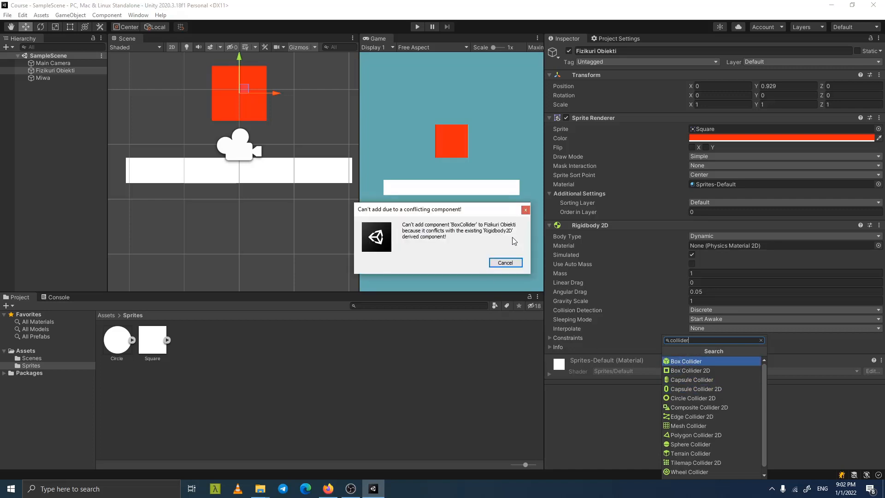
left_click(529, 207)
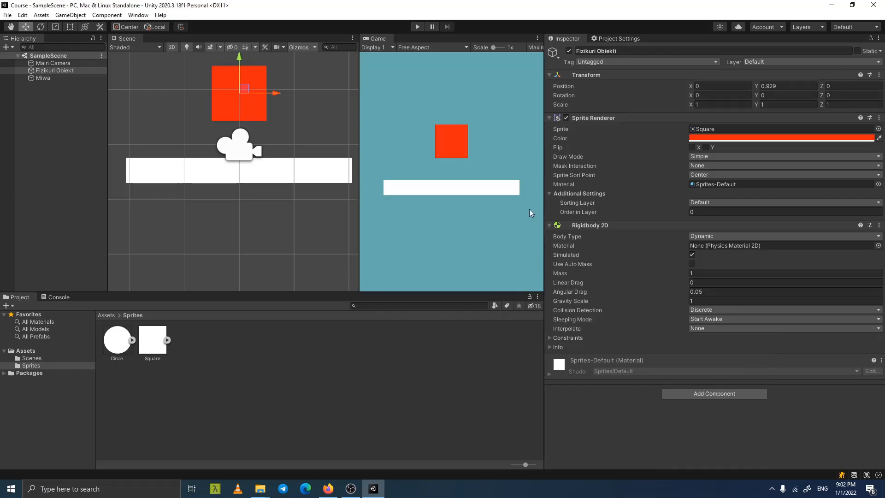
Step: Add a Box Collider 2D component to Fizikuri Obiekti and inspect the collider outline around the red square
left_click(709, 392)
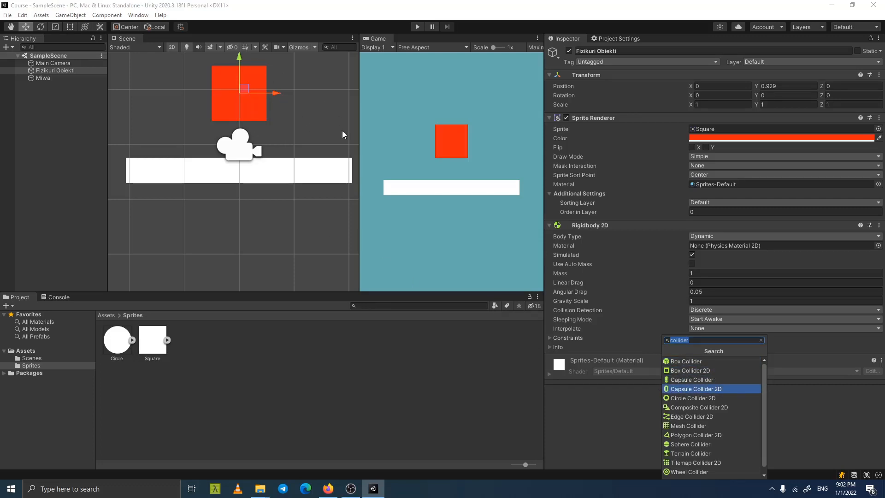
left_click(689, 370)
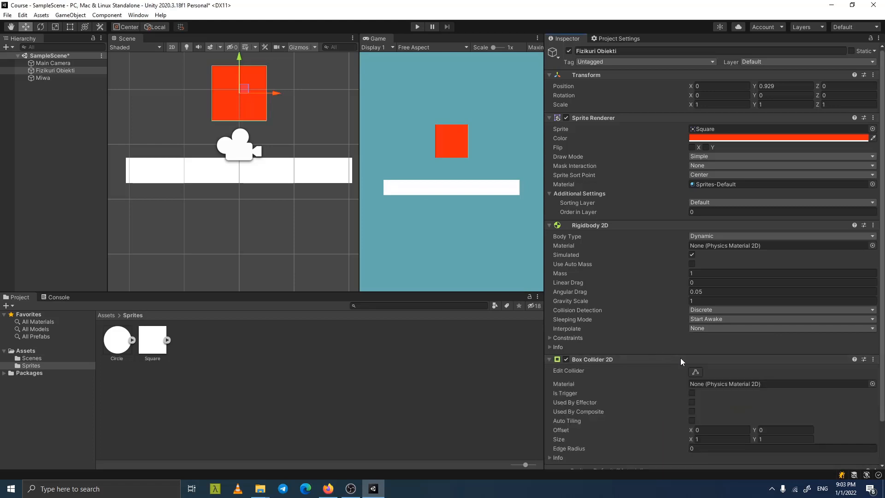
scroll(682, 361, "down", 2)
middle_click_drag(213, 170, 250, 218)
scroll(255, 171, "up", 2)
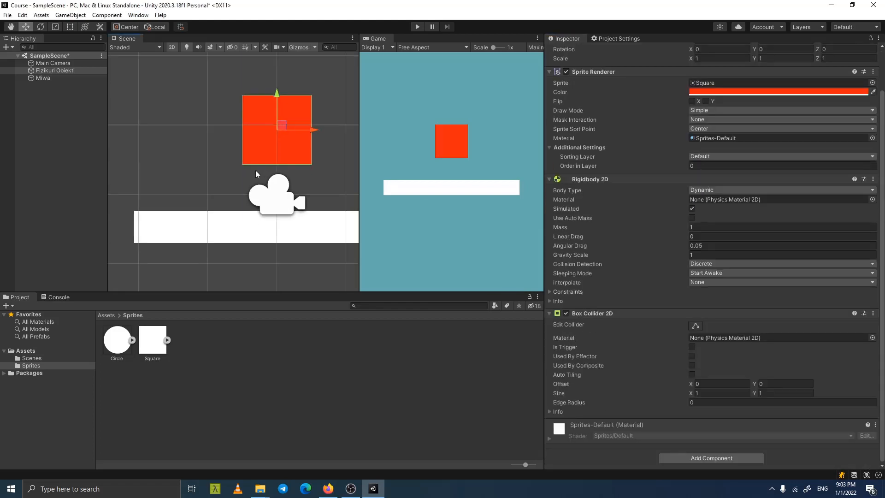
scroll(256, 170, "up", 5)
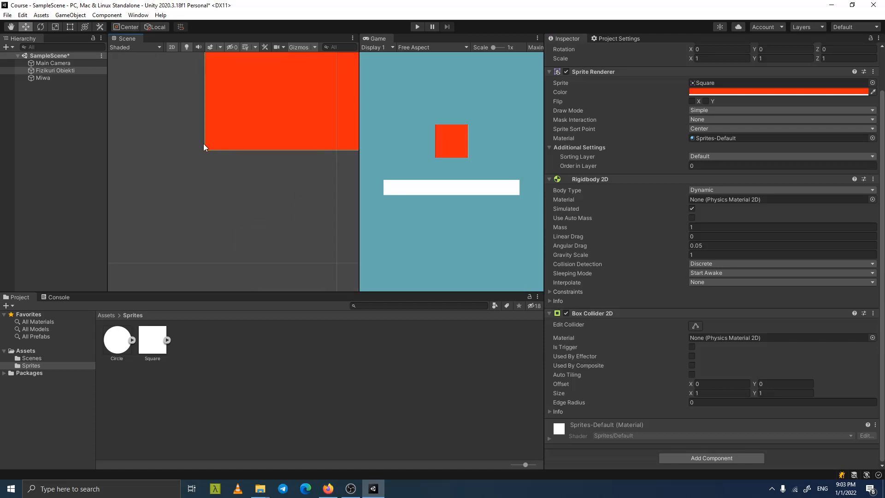
scroll(317, 158, "down", 12)
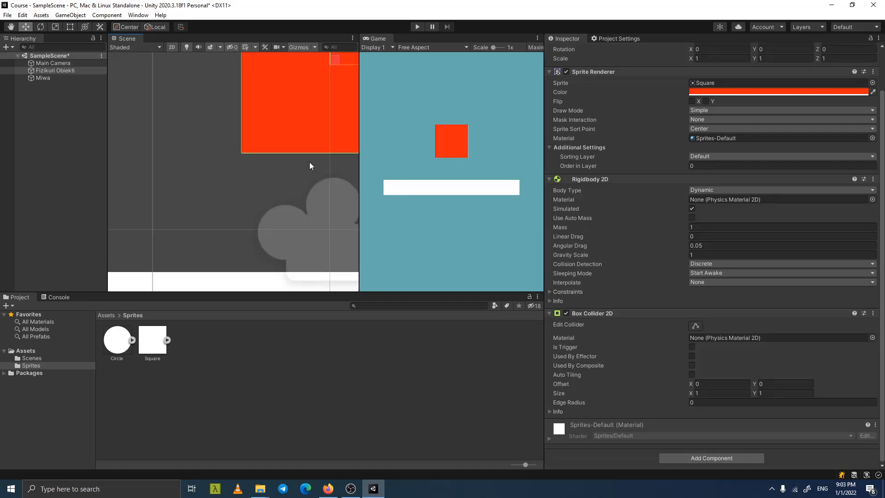
middle_click_drag(302, 168, 267, 197)
scroll(270, 213, "down", 1)
scroll(262, 206, "down", 7)
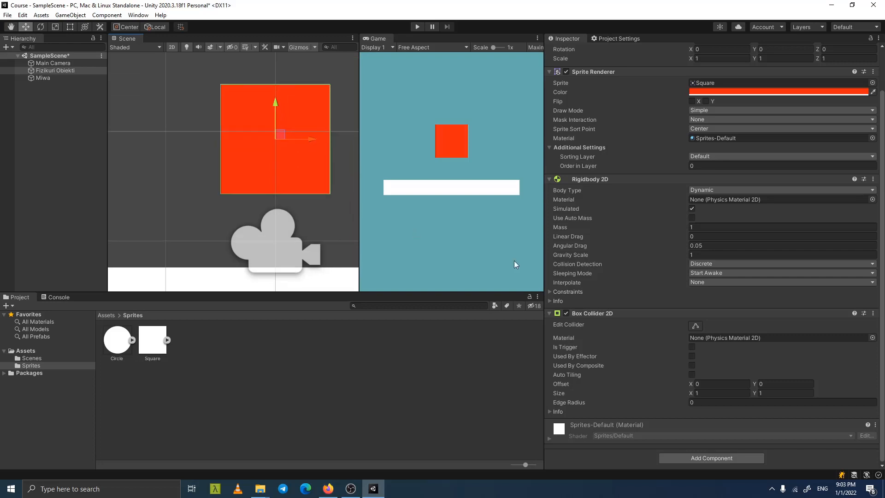
Step: Widen Fizikuri Obiekti's Box Collider 2D beyond both vertical sides of the square to a width of about 1.58, and save the scene
left_click(695, 326)
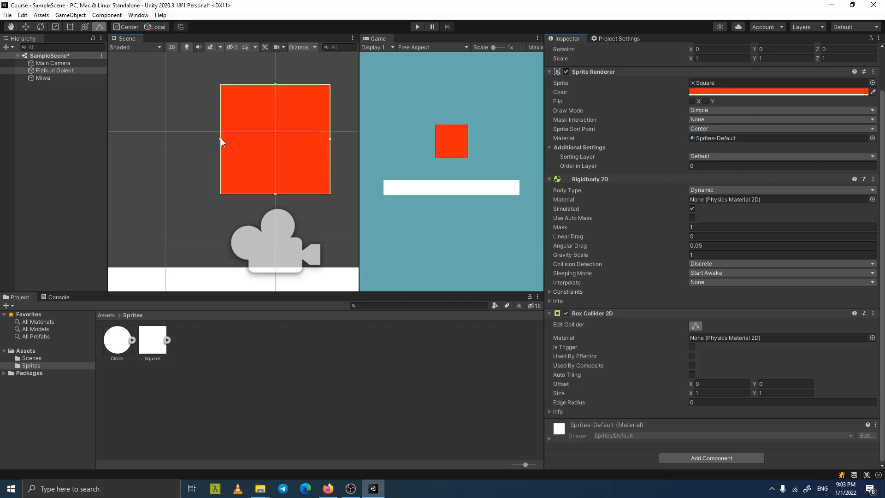
left_click_drag(220, 138, 190, 139)
scroll(342, 147, "down", 2)
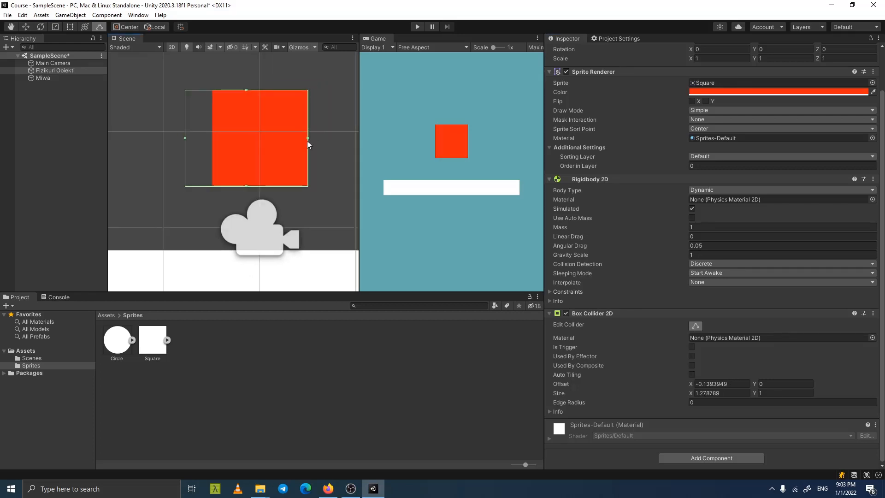
left_click_drag(306, 137, 336, 143)
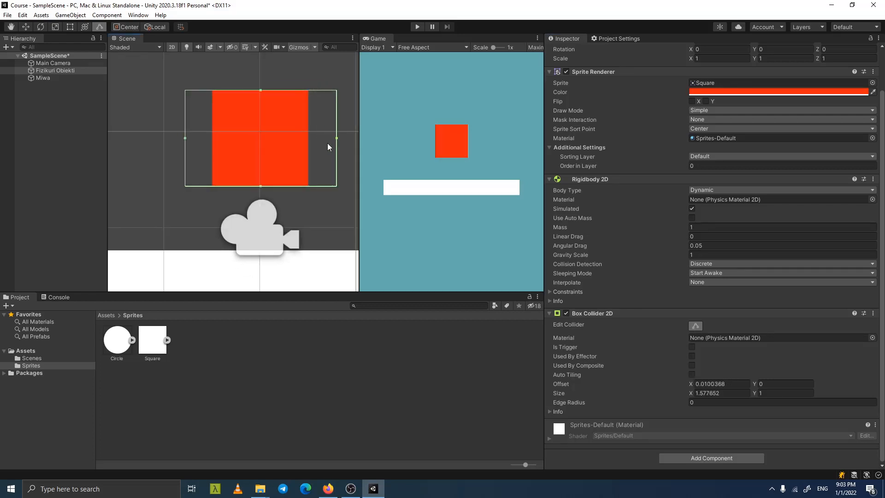
scroll(272, 192, "down", 1)
middle_click_drag(272, 191, 283, 181)
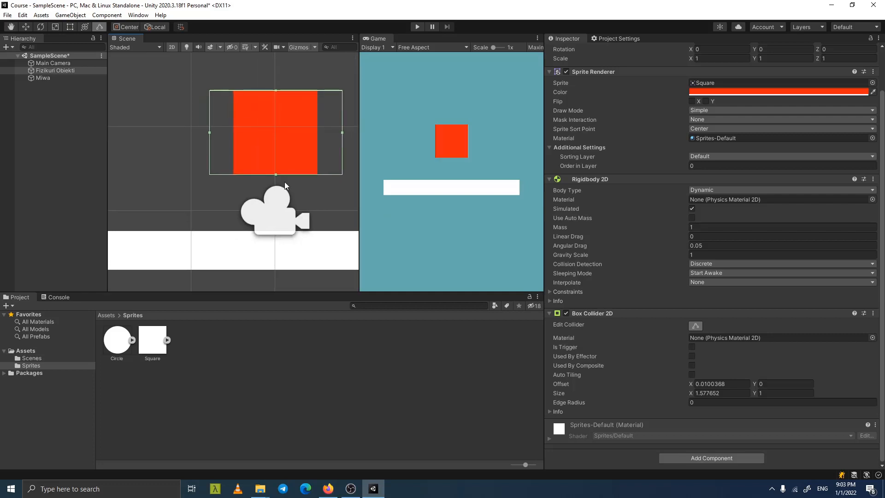
Step: Run the scene briefly to check how the red square behaves when it reaches the platform, and stop it
left_click(417, 27)
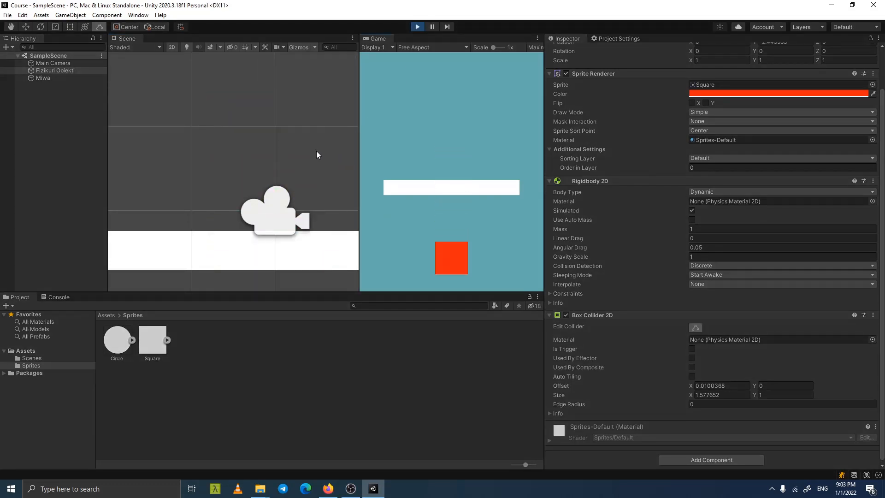
left_click(417, 26)
scroll(234, 180, "down", 2)
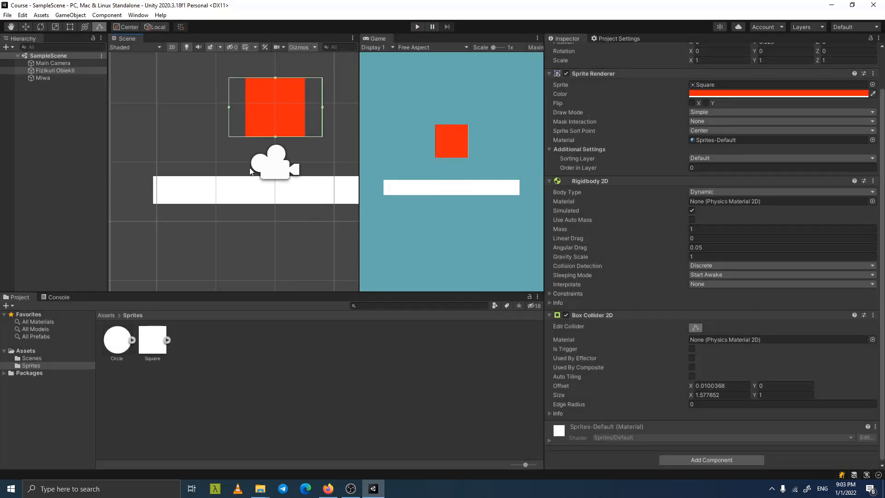
Step: Add a Box Collider 2D component to the Miwa platform
left_click(231, 192)
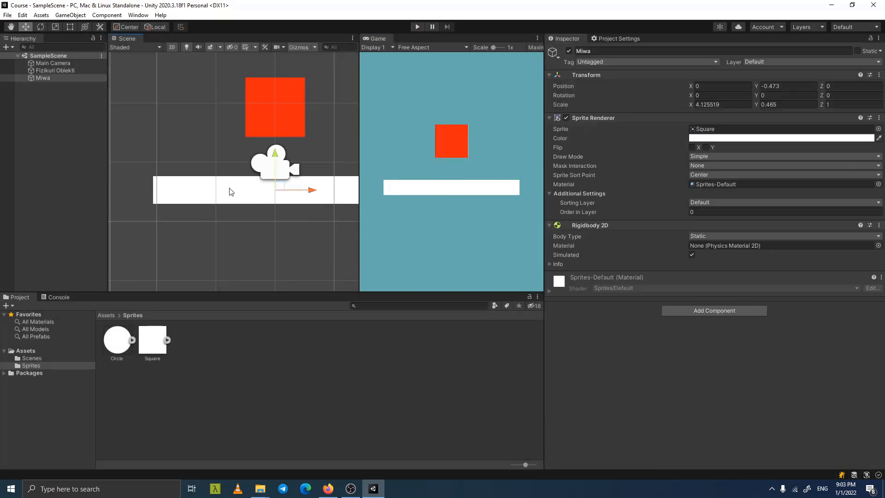
scroll(252, 164, "up", 2)
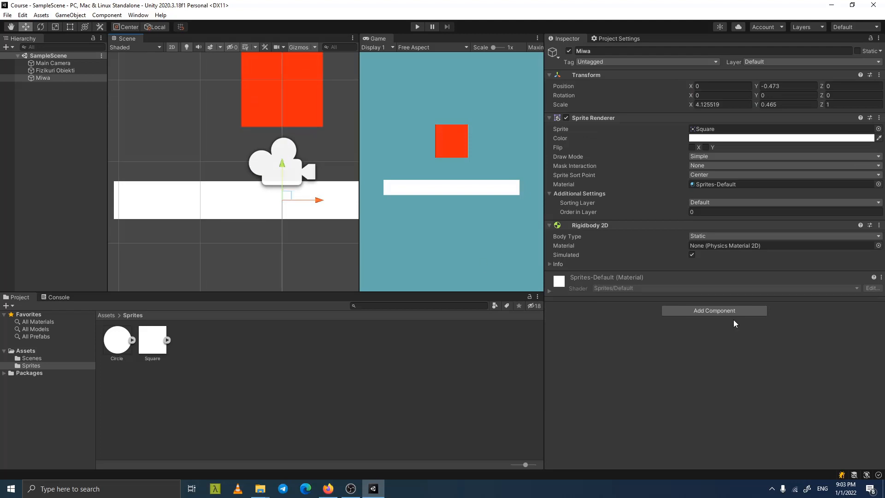
left_click(723, 310)
left_click(694, 352)
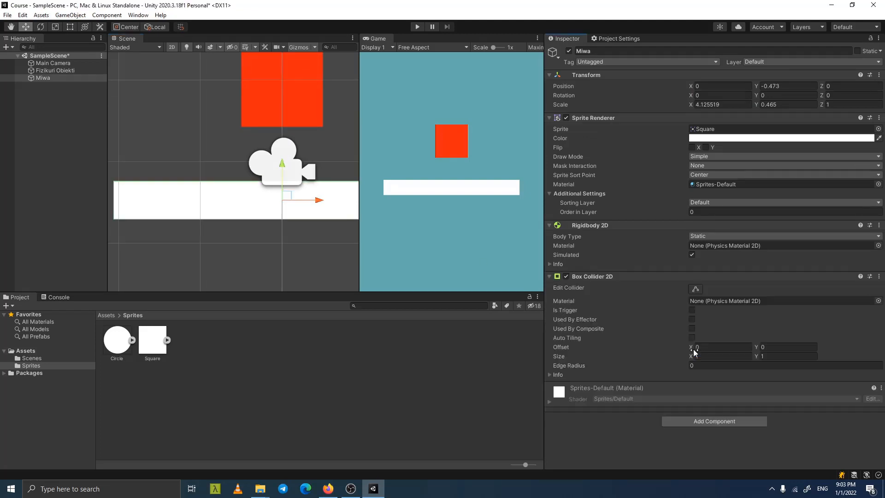
Step: Examine the collider outline around the end of the Miwa platform and run the scene to test the square's landing
scroll(283, 206, "up", 5)
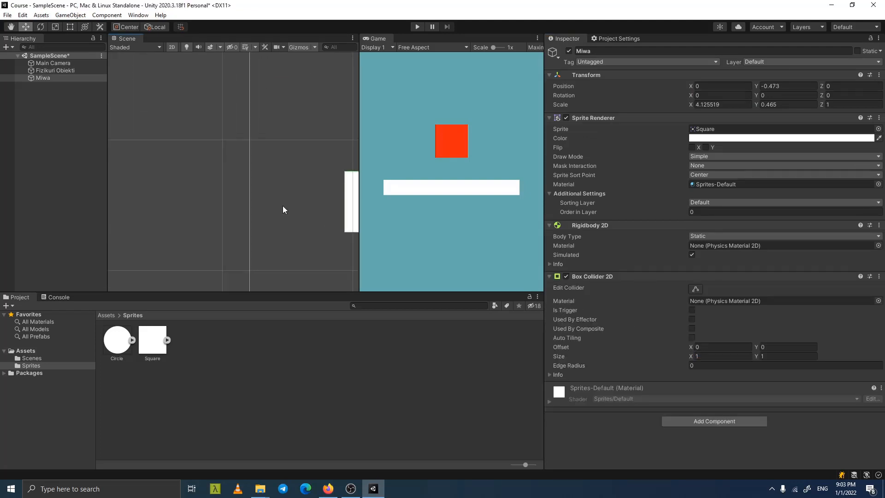
scroll(260, 152, "up", 3)
scroll(288, 196, "down", 4)
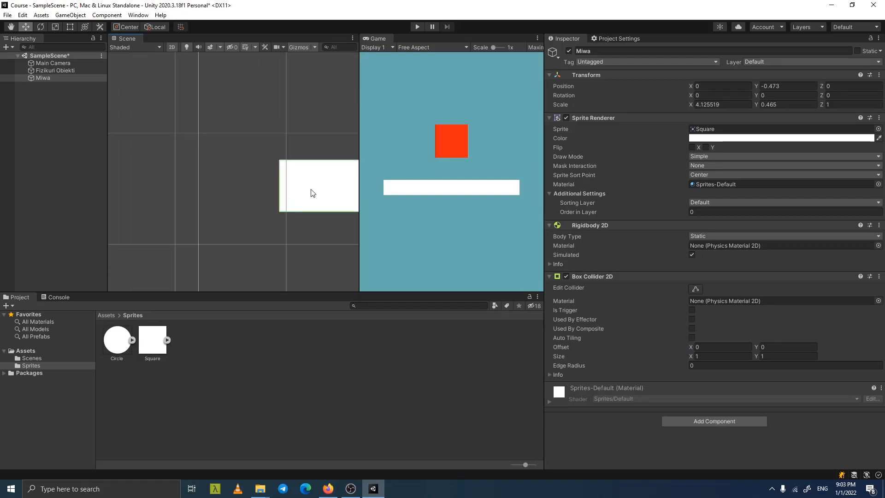
middle_click_drag(333, 202, 242, 176)
scroll(243, 177, "down", 1)
left_click(417, 26)
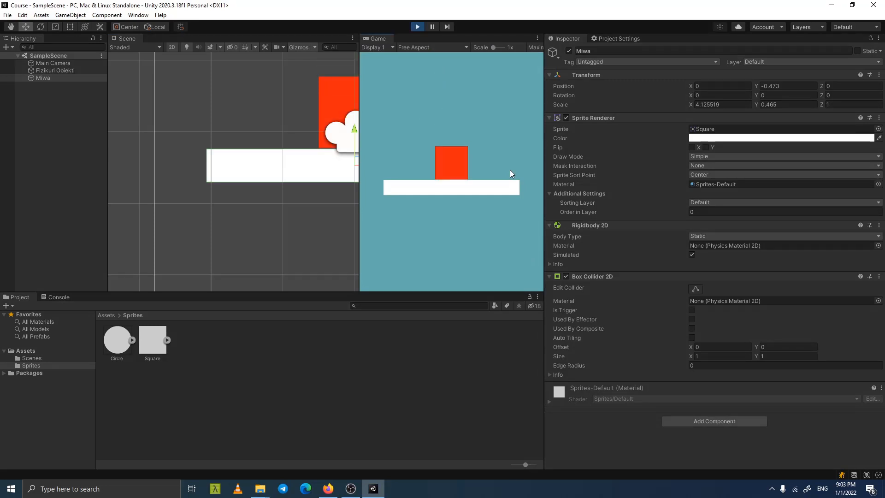
Step: While the scene runs, repeatedly lift Fizikuri Obiekti above Miwa and shift it to X 1.08, letting it drop to test the collision
scroll(325, 143, "down", 5)
middle_click_drag(335, 128, 238, 159)
scroll(234, 142, "down", 2)
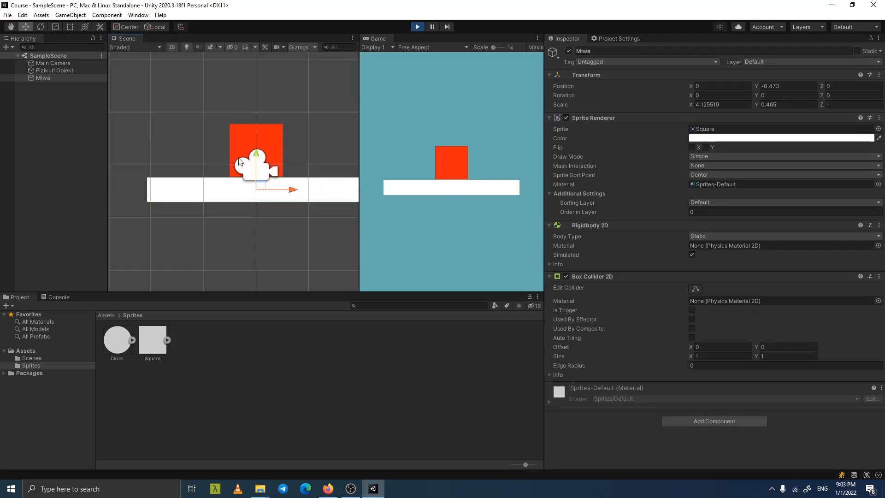
left_click(271, 159)
scroll(272, 162, "down", 1)
left_click_drag(257, 139, 260, 37)
left_click_drag(257, 132, 265, 40)
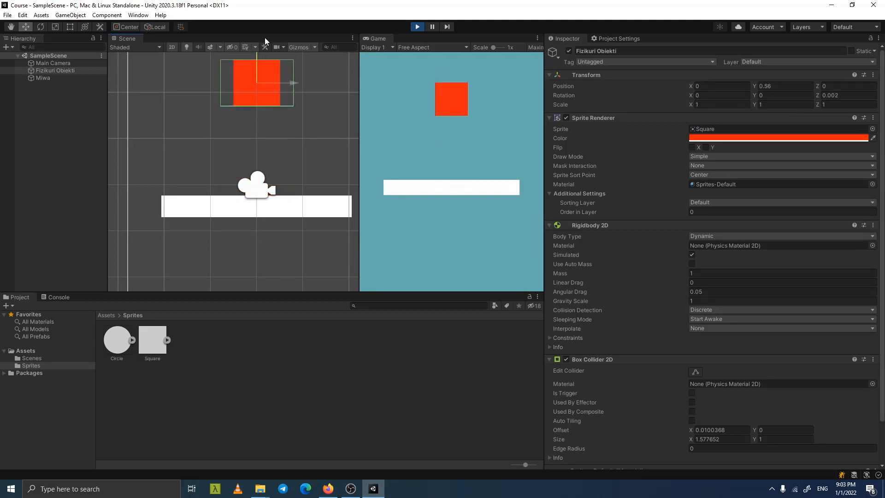
left_click_drag(266, 164, 327, 82)
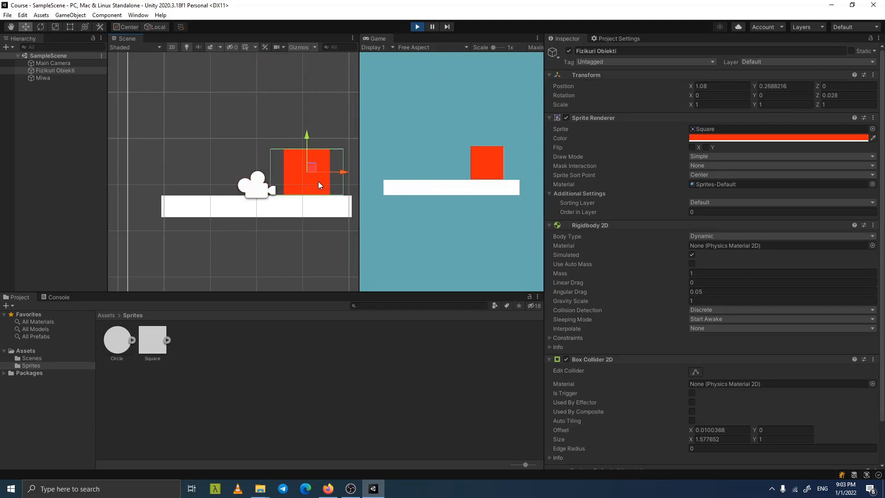